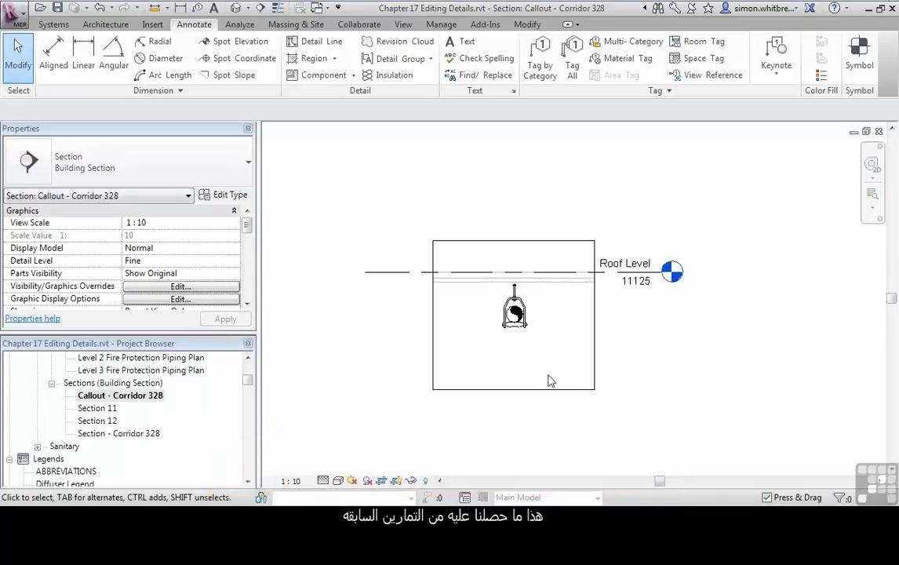
- Zoom into the Corridor 328 callout and select the imported PipeHanger.dwg hanger symbol
{"action": "scroll", "coordinate": [521, 337], "scroll_direction": "up", "scroll_amount": 3}
{"action": "left_click", "coordinate": [496, 314]}
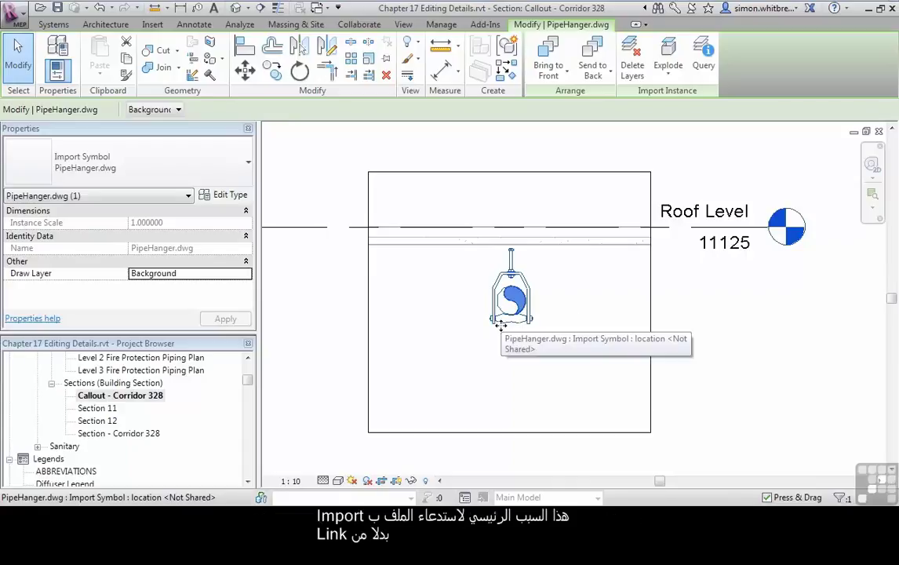
{"action": "scroll", "coordinate": [507, 309], "scroll_direction": "up", "scroll_amount": 3}
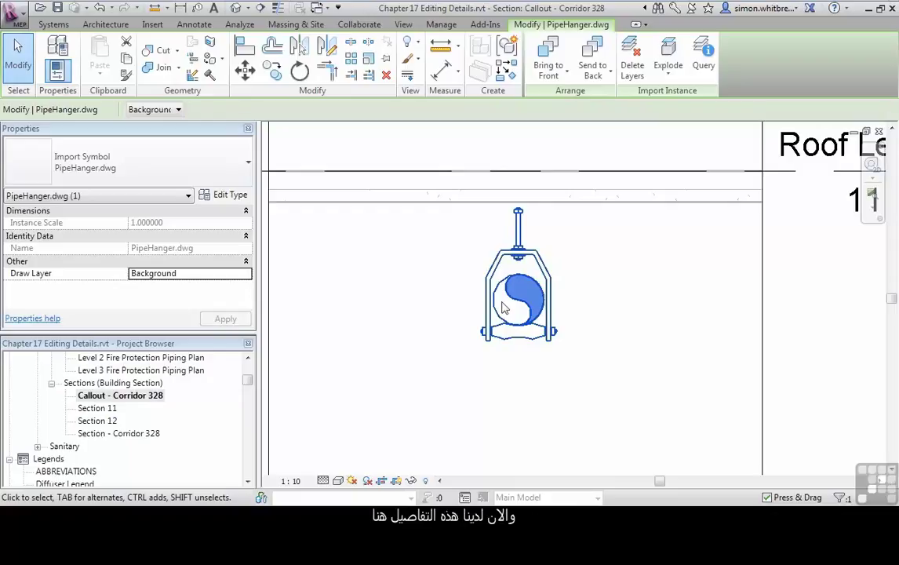
{"action": "scroll", "coordinate": [505, 308], "scroll_direction": "up", "scroll_amount": 1}
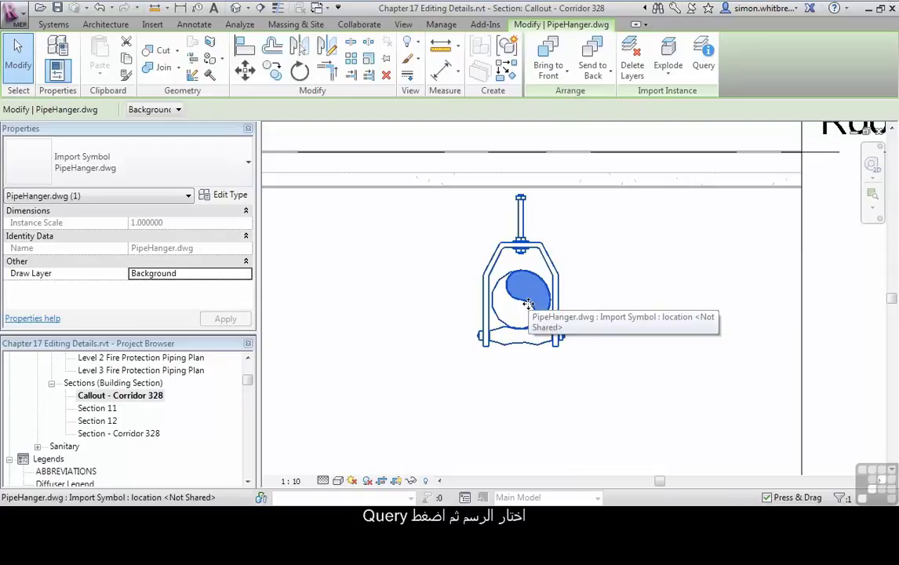
{"action": "left_click", "coordinate": [696, 53]}
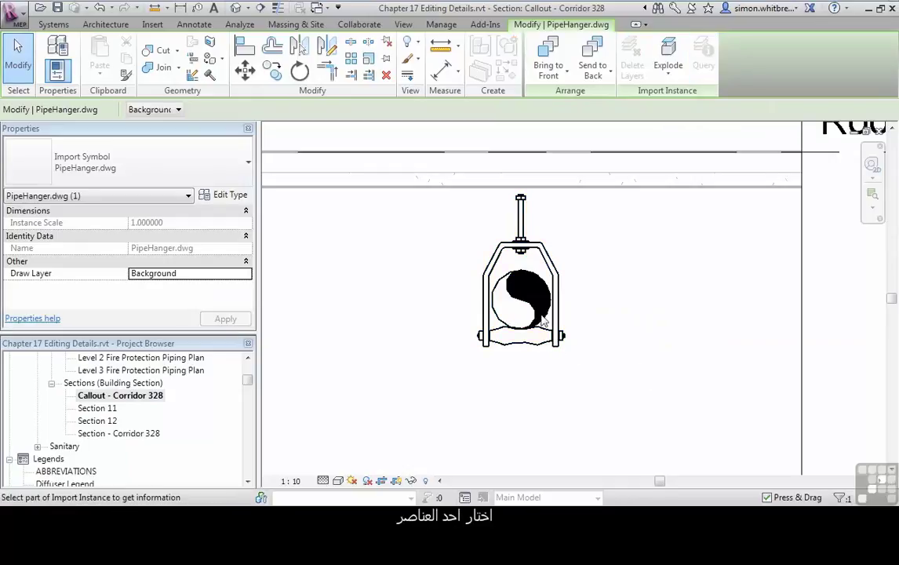
{"action": "left_click", "coordinate": [490, 290]}
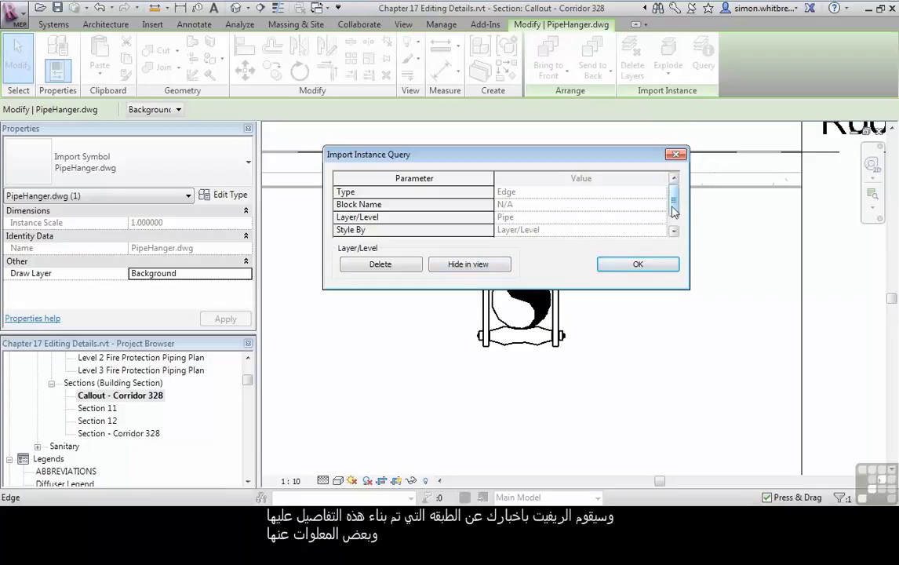
{"action": "left_click_drag", "start_coordinate": [673, 201], "coordinate": [675, 208]}
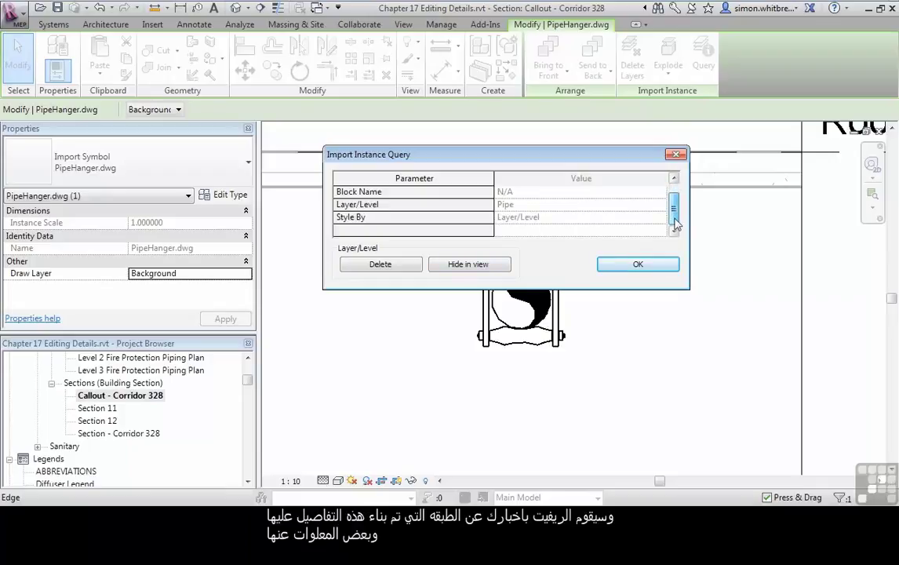
{"action": "left_click", "coordinate": [608, 264]}
{"action": "left_click", "coordinate": [486, 216]}
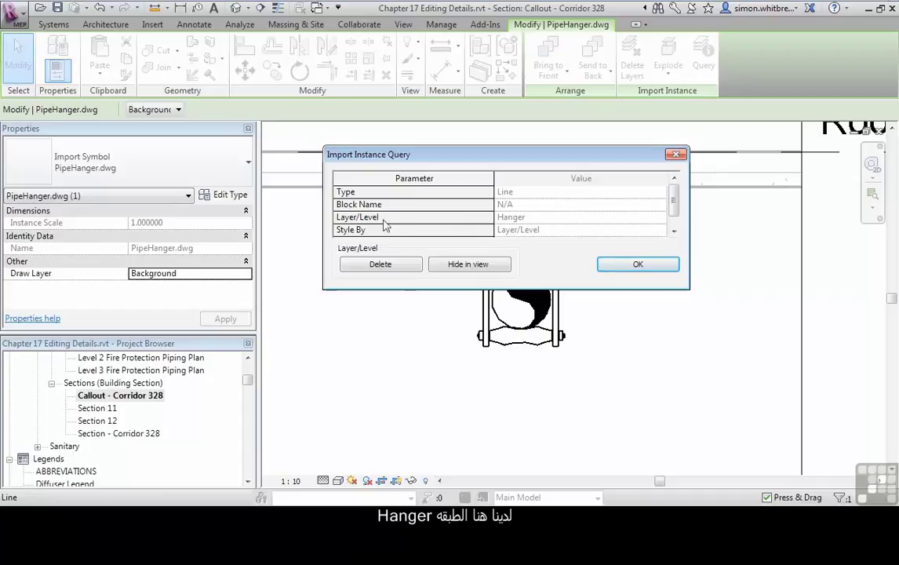
{"action": "left_click", "coordinate": [632, 265]}
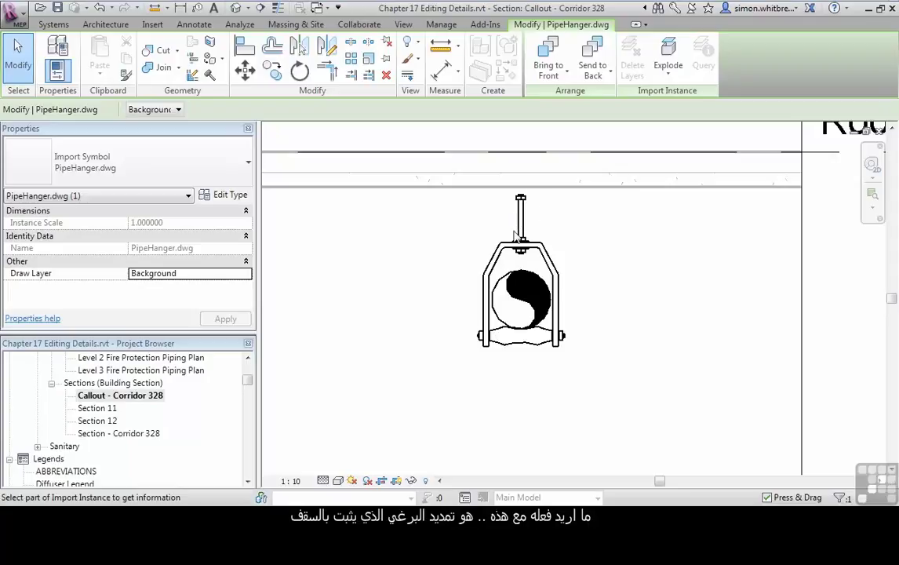
{"action": "key", "text": "Escape"}
- Apply Full Explode to the PipeHanger.dwg import, turning the hanger into native detail lines
{"action": "left_click", "coordinate": [516, 249]}
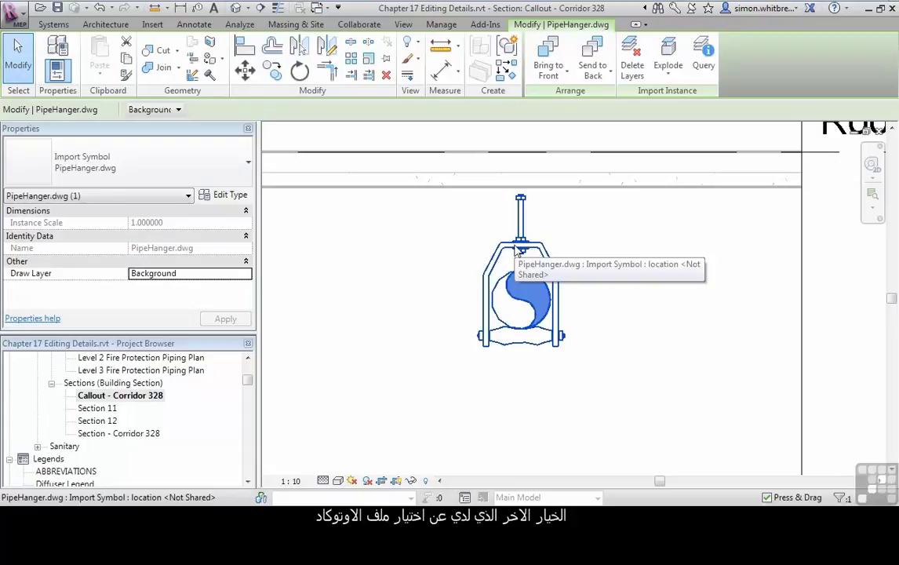
{"action": "left_click", "coordinate": [668, 69]}
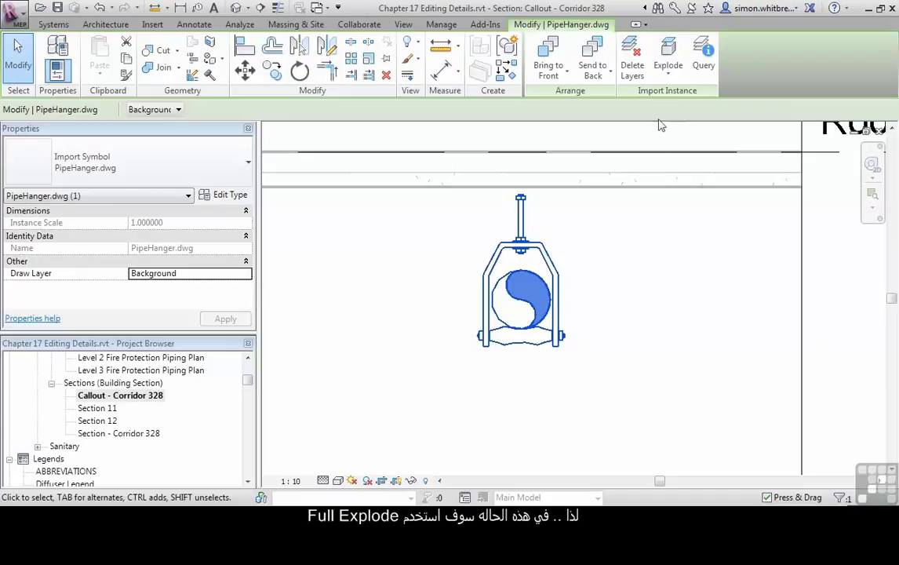
{"action": "left_click", "coordinate": [668, 62]}
{"action": "left_click", "coordinate": [672, 127]}
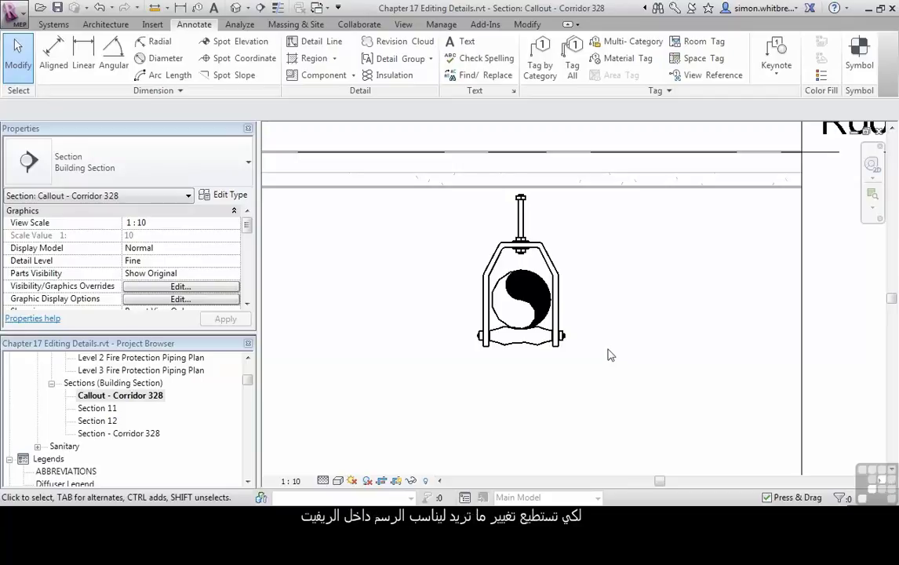
- Change the hanger's connected outer outline chain to the Thin Lines style
{"action": "left_click", "coordinate": [489, 291]}
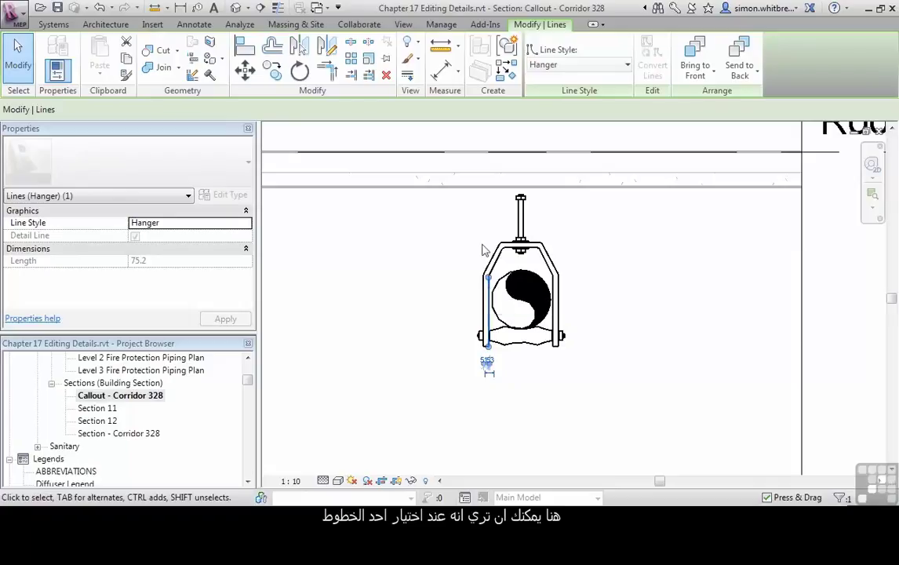
{"action": "left_click", "coordinate": [571, 67]}
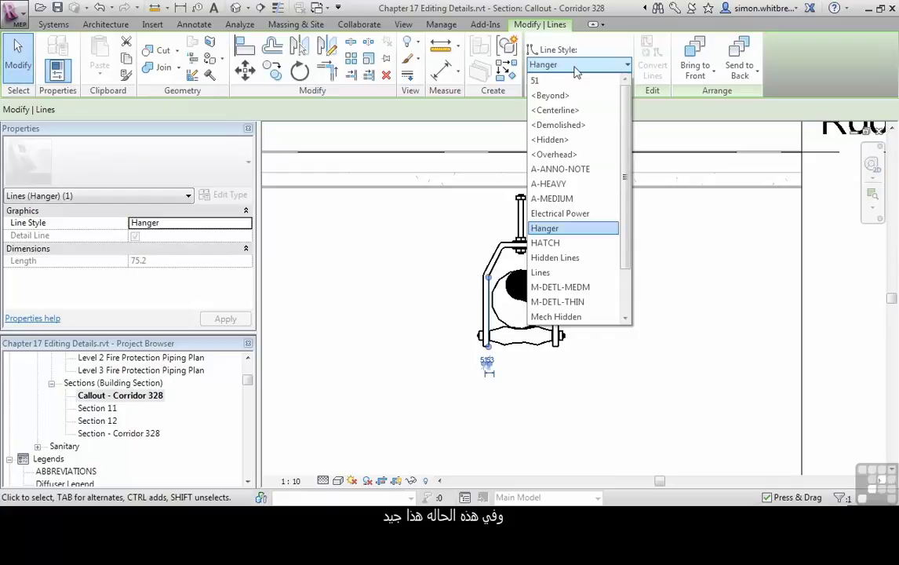
{"action": "left_click", "coordinate": [576, 67]}
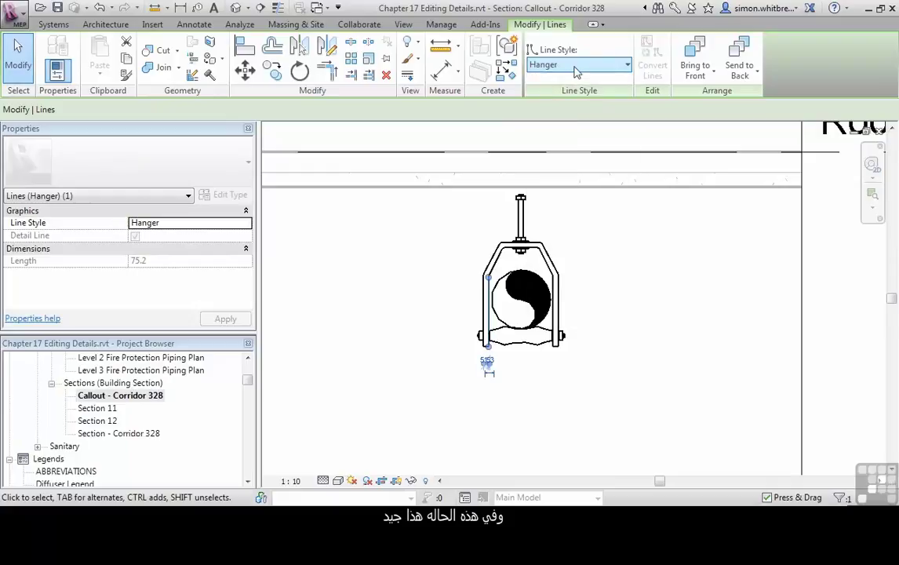
{"action": "left_click", "coordinate": [468, 237]}
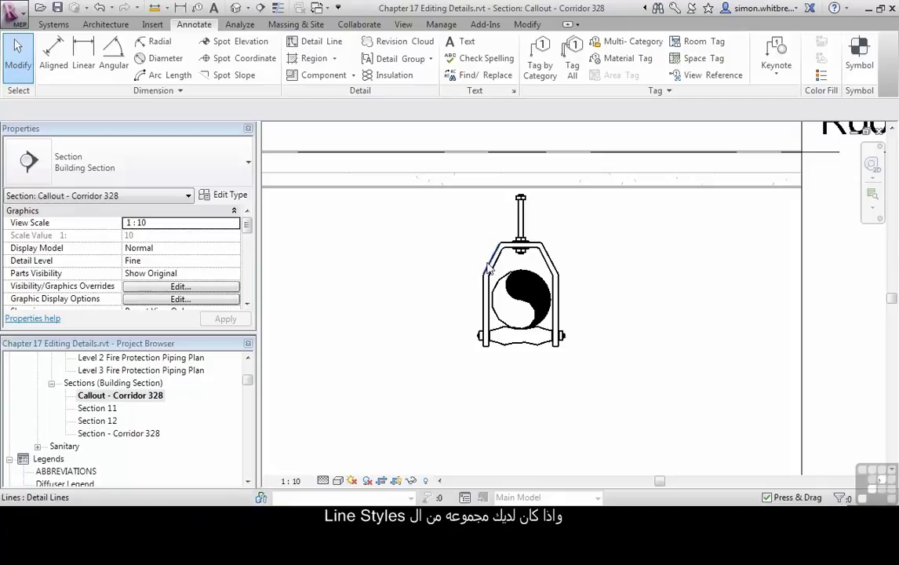
{"action": "key", "text": "Tab"}
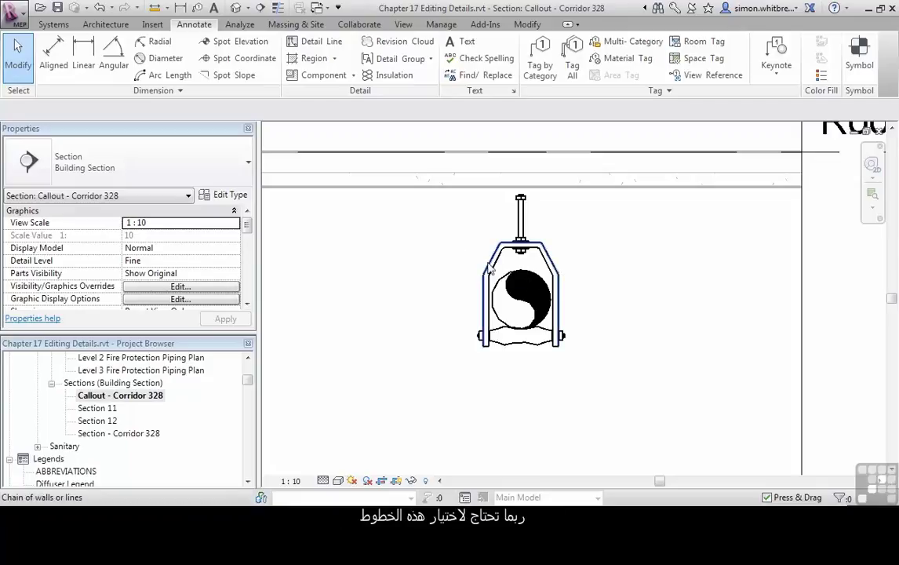
{"action": "left_click", "coordinate": [488, 268]}
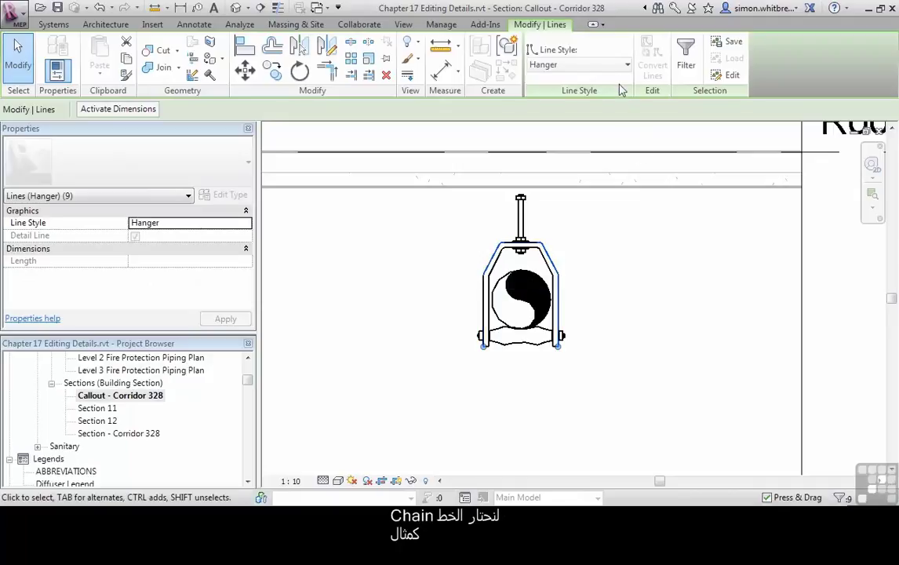
{"action": "left_click", "coordinate": [573, 64]}
{"action": "scroll", "coordinate": [629, 291], "scroll_direction": "down", "scroll_amount": 2}
{"action": "left_click", "coordinate": [583, 303]}
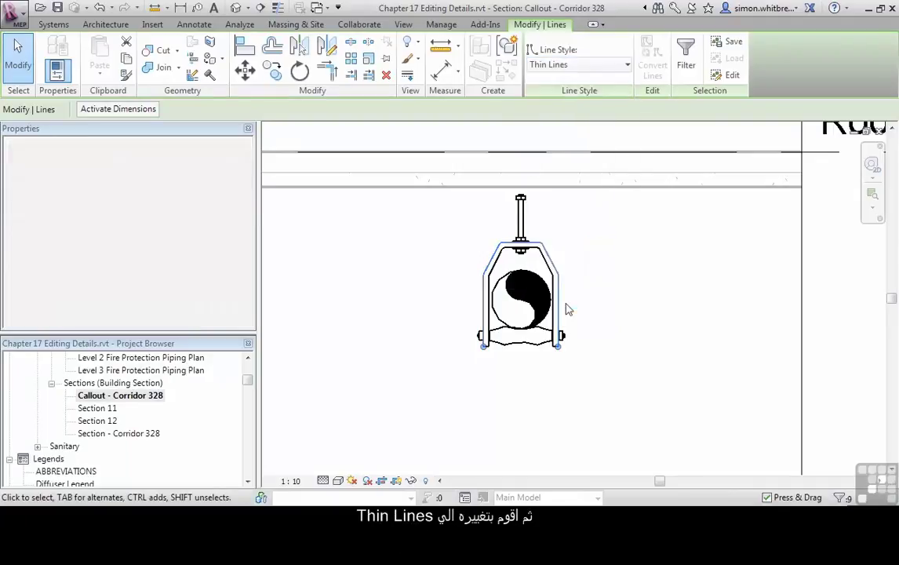
{"action": "left_click", "coordinate": [438, 284]}
- Switch the pipe's filled region from PipeHanger.dwg-1 to the Solid type
{"action": "scroll", "coordinate": [454, 296], "scroll_direction": "up", "scroll_amount": 4}
{"action": "scroll", "coordinate": [453, 296], "scroll_direction": "down", "scroll_amount": 3}
{"action": "left_click", "coordinate": [495, 302]}
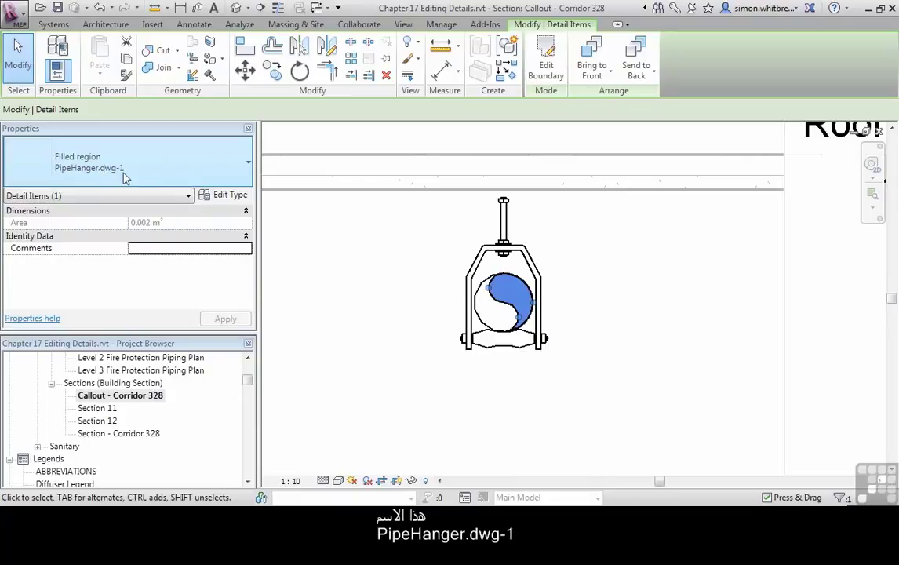
{"action": "left_click", "coordinate": [197, 171]}
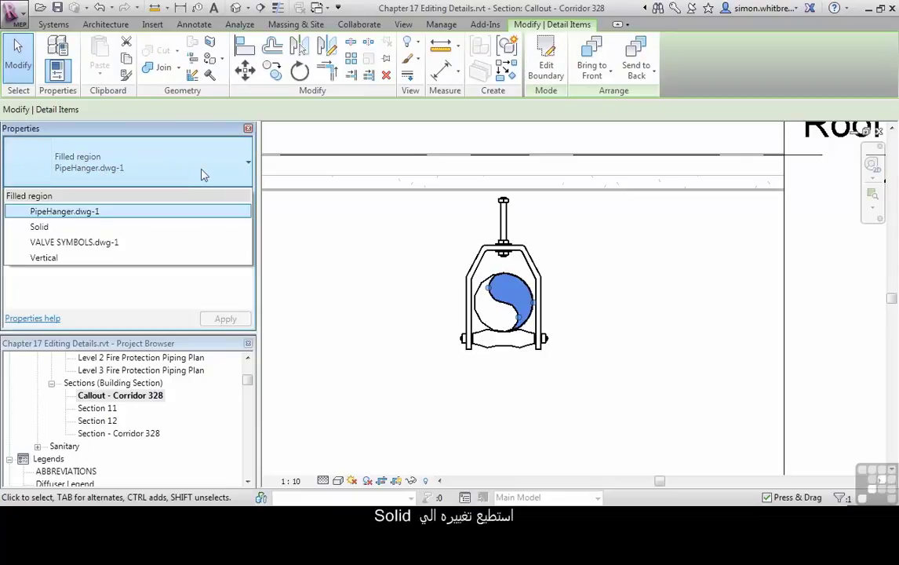
{"action": "left_click", "coordinate": [39, 227]}
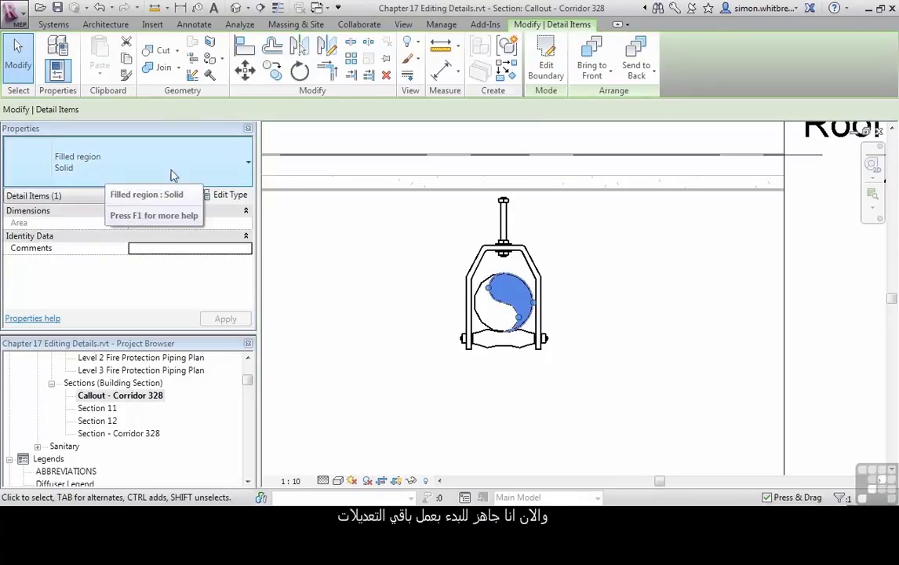
{"action": "left_click", "coordinate": [413, 269]}
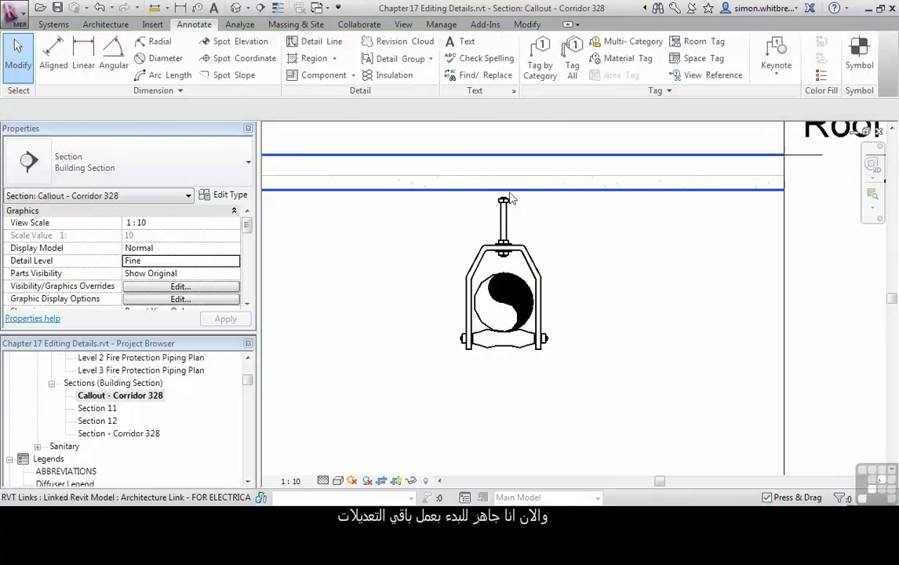
- Move the hanger rod's top lines up to the ceiling
{"action": "scroll", "coordinate": [510, 198], "scroll_direction": "up", "scroll_amount": 3}
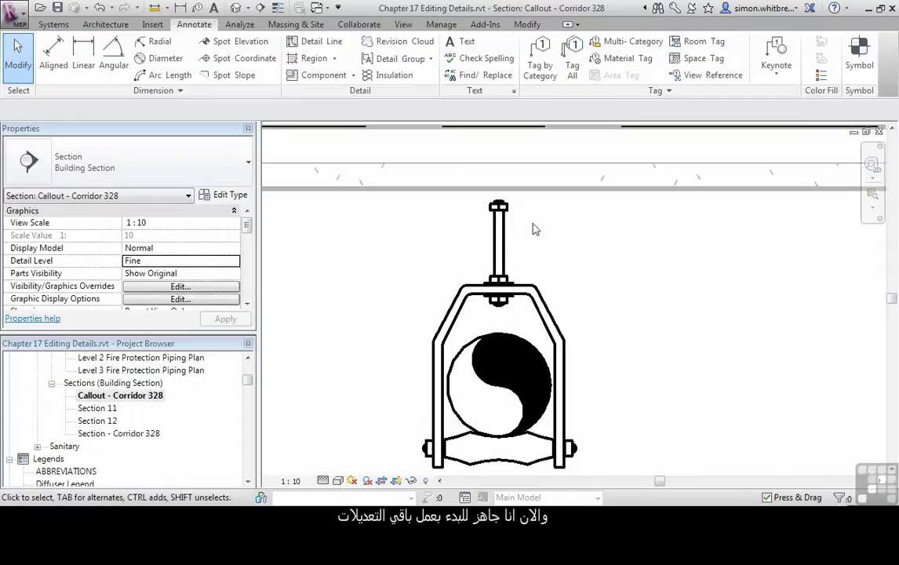
{"action": "left_click_drag", "start_coordinate": [533, 223], "coordinate": [469, 202]}
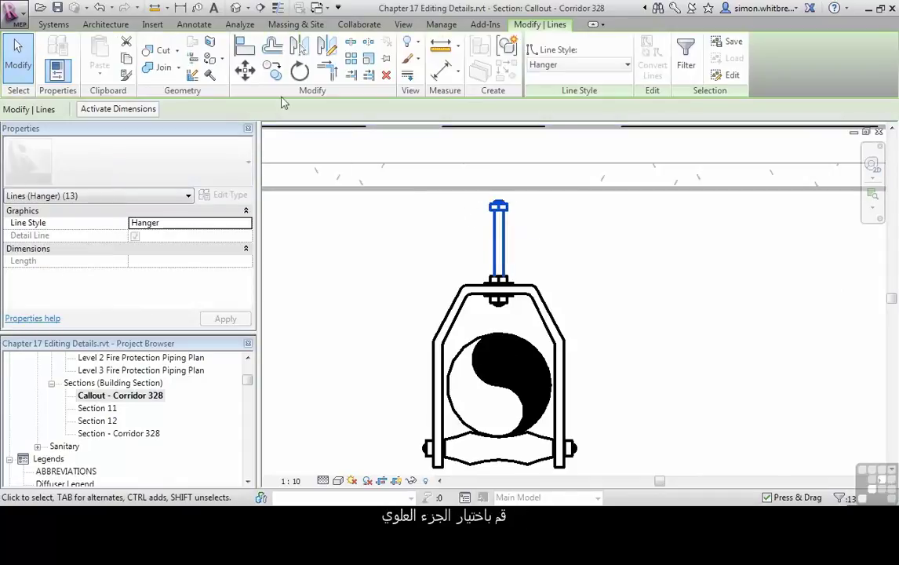
{"action": "left_click", "coordinate": [244, 71]}
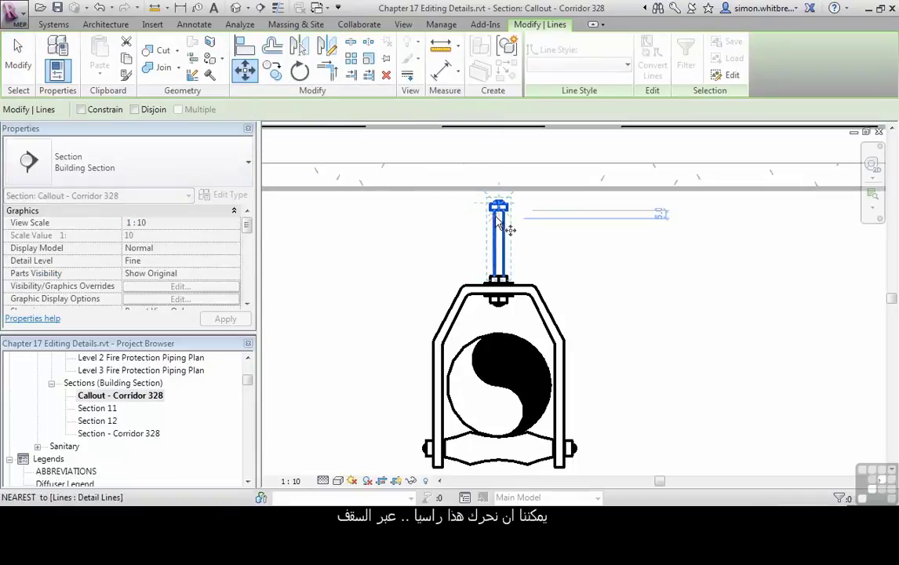
{"action": "left_click", "coordinate": [497, 218]}
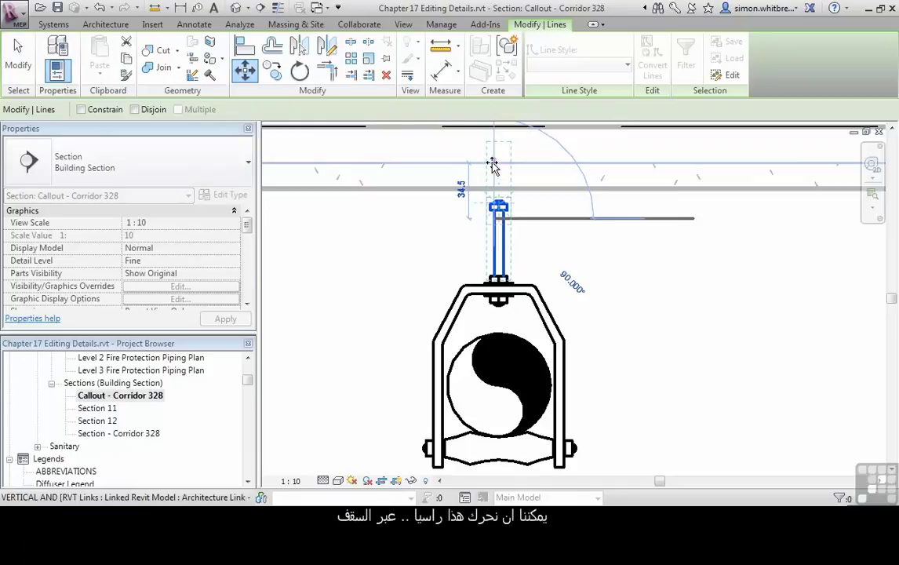
{"action": "left_click", "coordinate": [493, 164]}
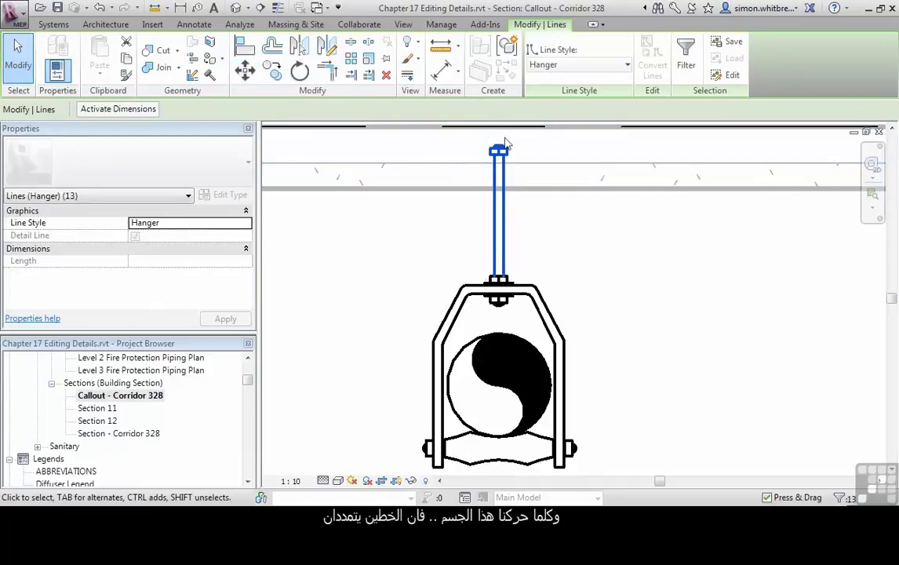
- Drop the hanger lines slightly lower and turn on Thin Lines display
{"action": "scroll", "coordinate": [506, 142], "scroll_direction": "up", "scroll_amount": 2}
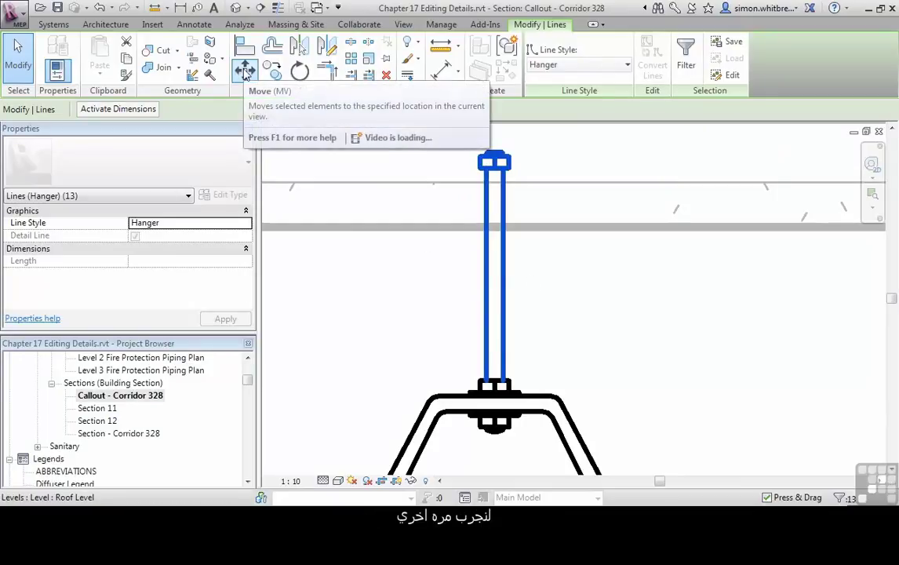
{"action": "left_click", "coordinate": [244, 71]}
{"action": "left_click", "coordinate": [534, 144]}
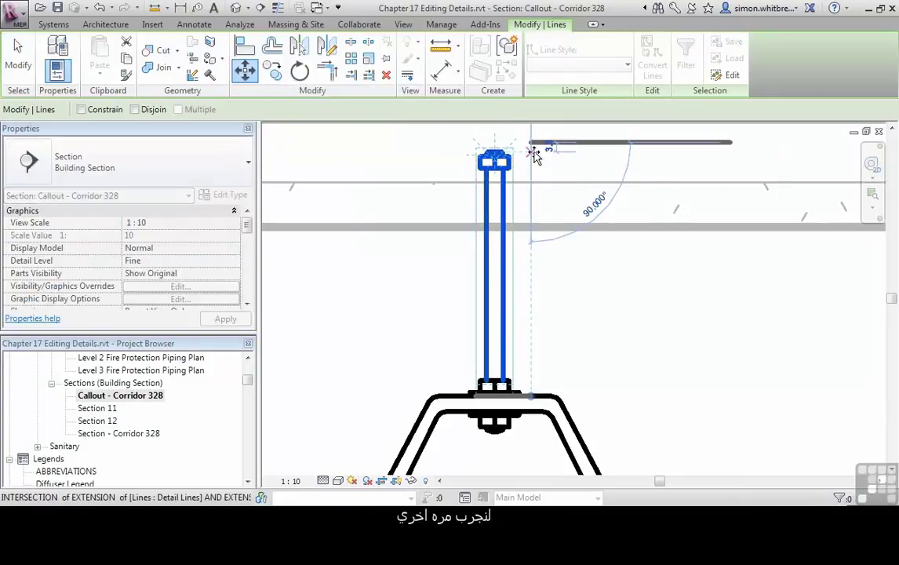
{"action": "left_click", "coordinate": [534, 155]}
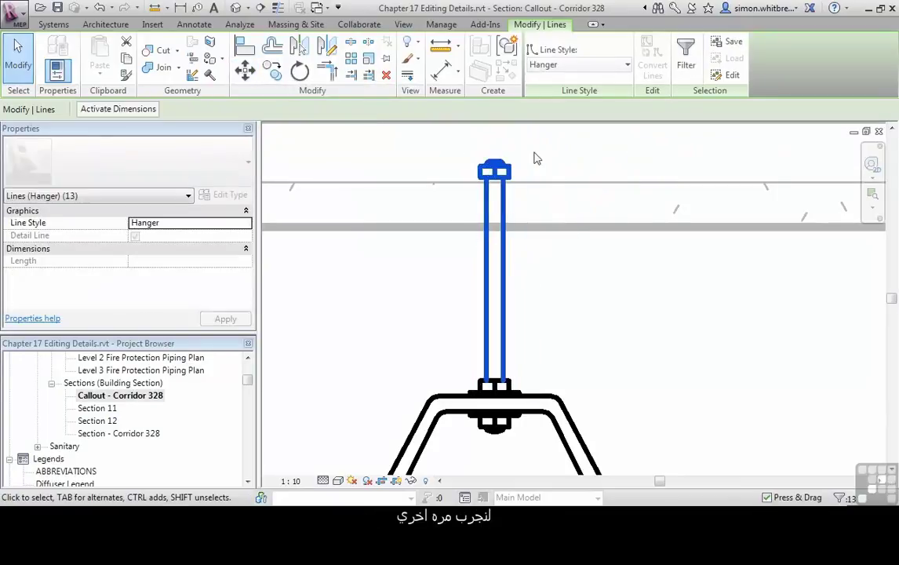
{"action": "left_click", "coordinate": [278, 7]}
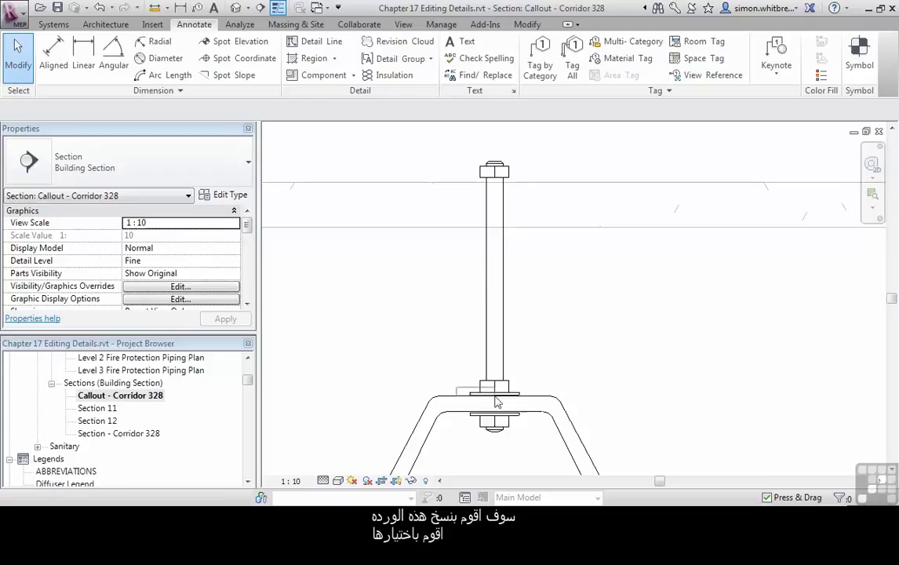
- Copy the five nut and washer lines from the nut up to the rod top
{"action": "left_click", "coordinate": [531, 440]}
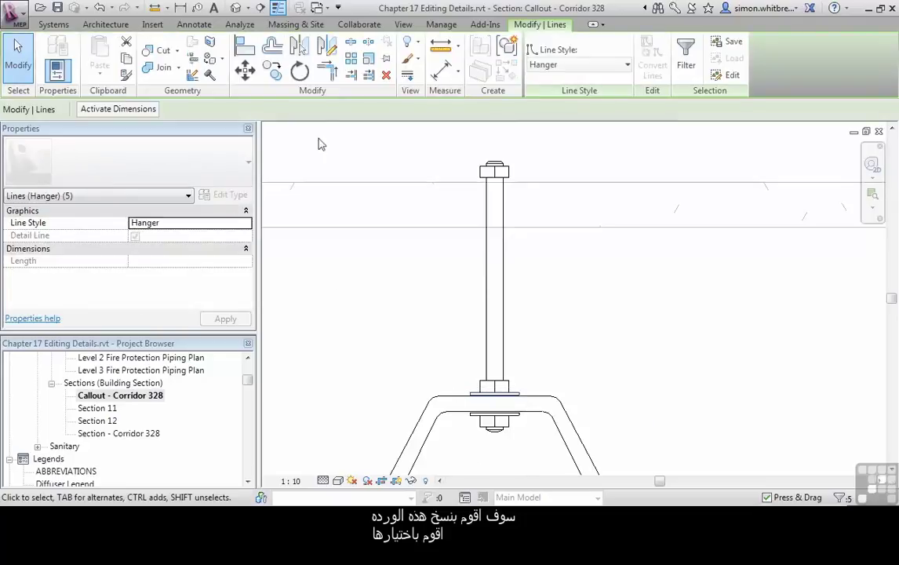
{"action": "left_click", "coordinate": [273, 72]}
{"action": "left_click", "coordinate": [482, 398]}
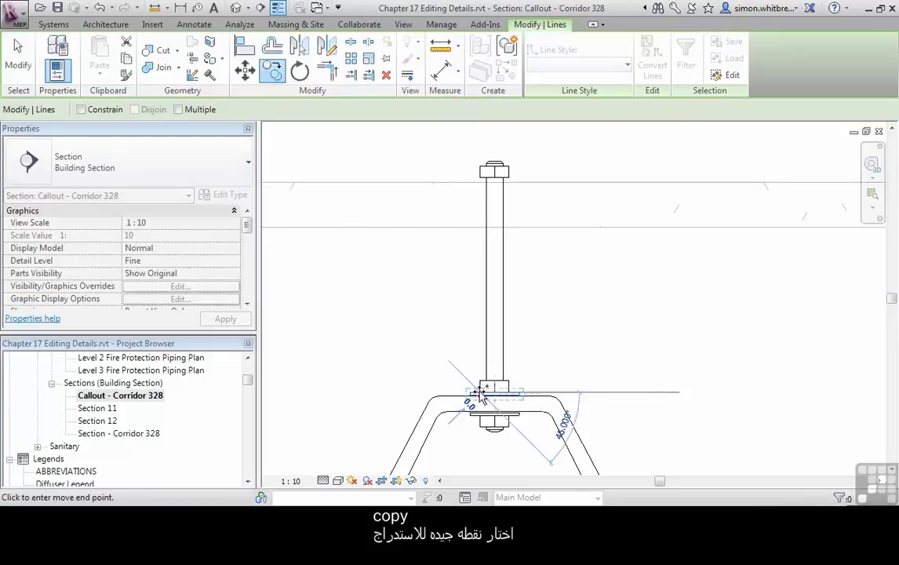
{"action": "scroll", "coordinate": [485, 172], "scroll_direction": "up", "scroll_amount": 3}
{"action": "left_click", "coordinate": [485, 173]}
{"action": "key", "text": "Escape"}
- Shorten the right rod line to 71.0 so it ends at the washer plate
{"action": "scroll", "coordinate": [473, 138], "scroll_direction": "up", "scroll_amount": 2}
{"action": "scroll", "coordinate": [473, 139], "scroll_direction": "up", "scroll_amount": 1}
{"action": "left_click", "coordinate": [502, 227]}
{"action": "key", "text": "Escape"}
{"action": "left_click", "coordinate": [526, 239]}
{"action": "left_click", "coordinate": [526, 215]}
{"action": "left_click", "coordinate": [593, 247]}
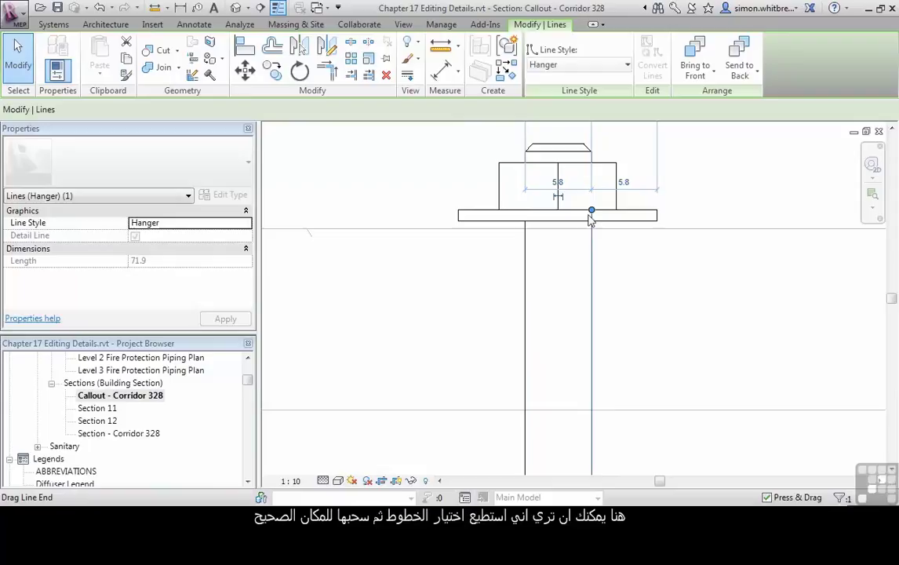
{"action": "mouse_move", "coordinate": [593, 213]}
{"action": "left_mouse_down"}
{"action": "mouse_move", "coordinate": [590, 206]}
{"action": "mouse_move", "coordinate": [590, 216]}
{"action": "left_mouse_up"}
{"action": "left_click", "coordinate": [448, 283]}
{"action": "scroll", "coordinate": [550, 266], "scroll_direction": "down", "scroll_amount": 5}
{"action": "scroll", "coordinate": [542, 282], "scroll_direction": "up", "scroll_amount": 2}
{"action": "middle_click_drag", "start_coordinate": [463, 355], "coordinate": [462, 306]}
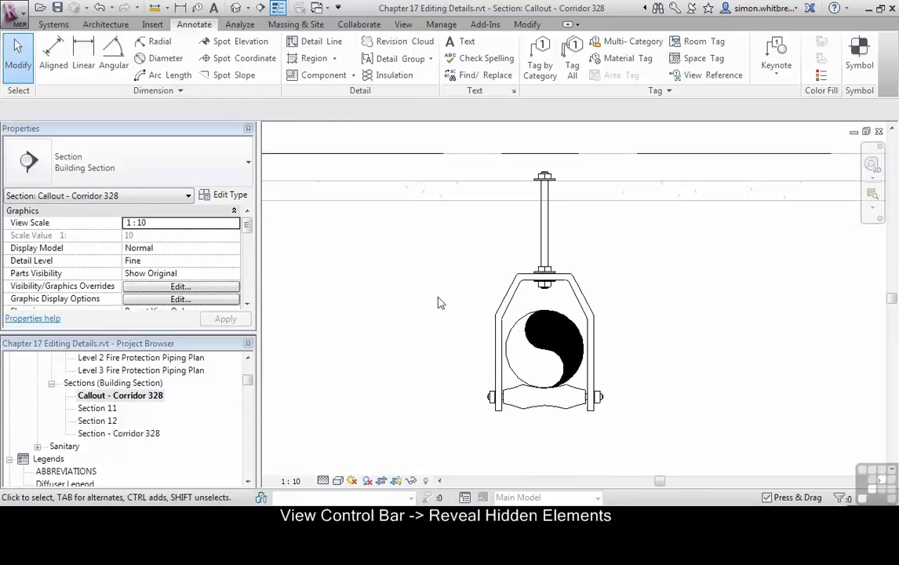
- Reveal hidden elements, unhide the pipe behind the hanger, and exit reveal mode
{"action": "left_click", "coordinate": [426, 481]}
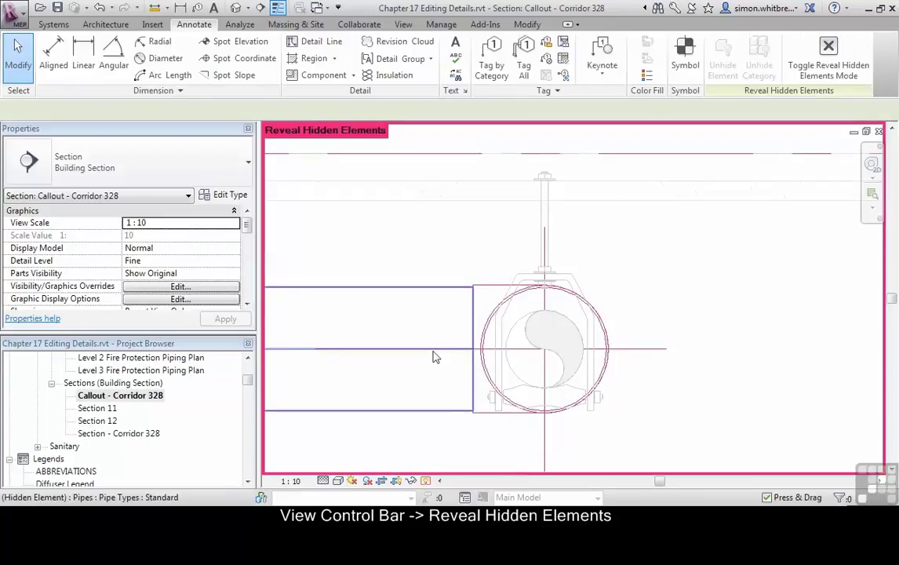
{"action": "left_click", "coordinate": [485, 372]}
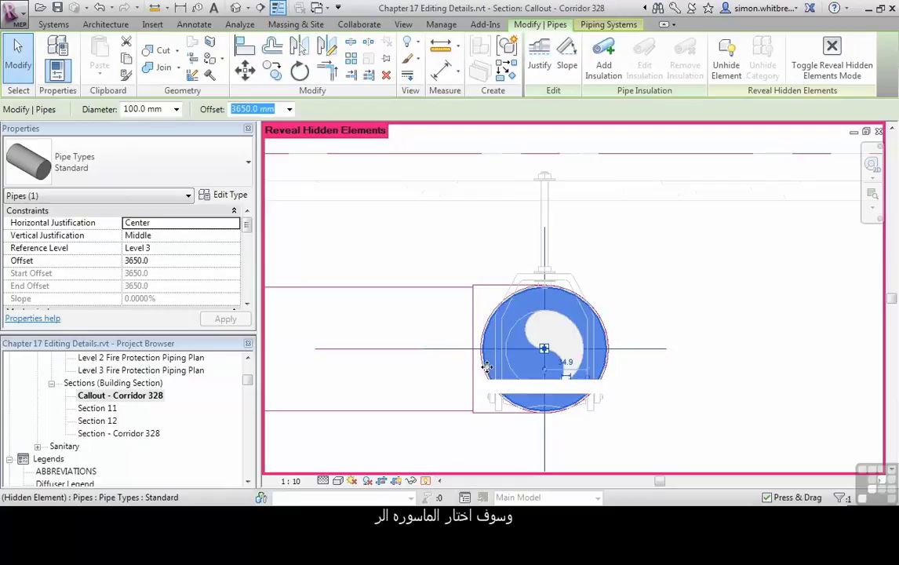
{"action": "left_click", "coordinate": [726, 74]}
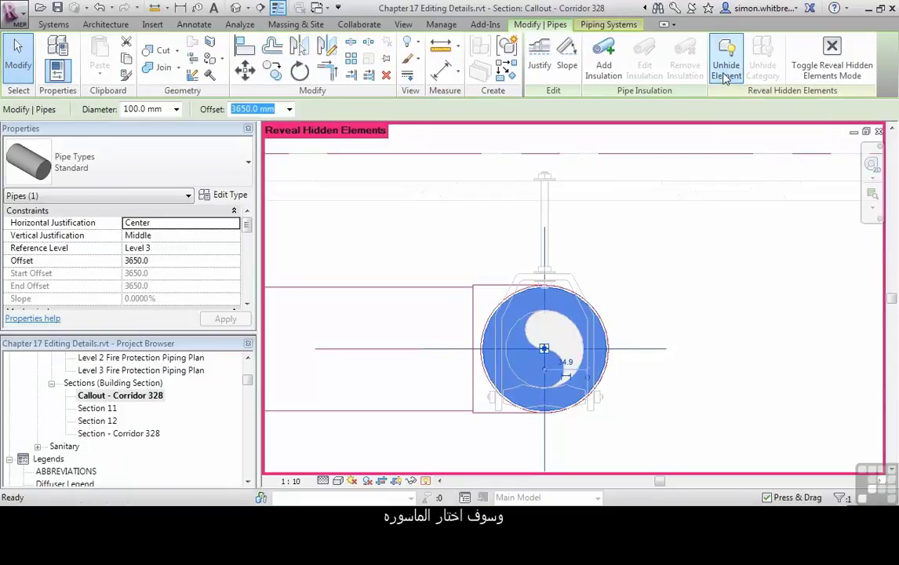
{"action": "left_click", "coordinate": [424, 484]}
{"action": "key", "text": "Escape"}
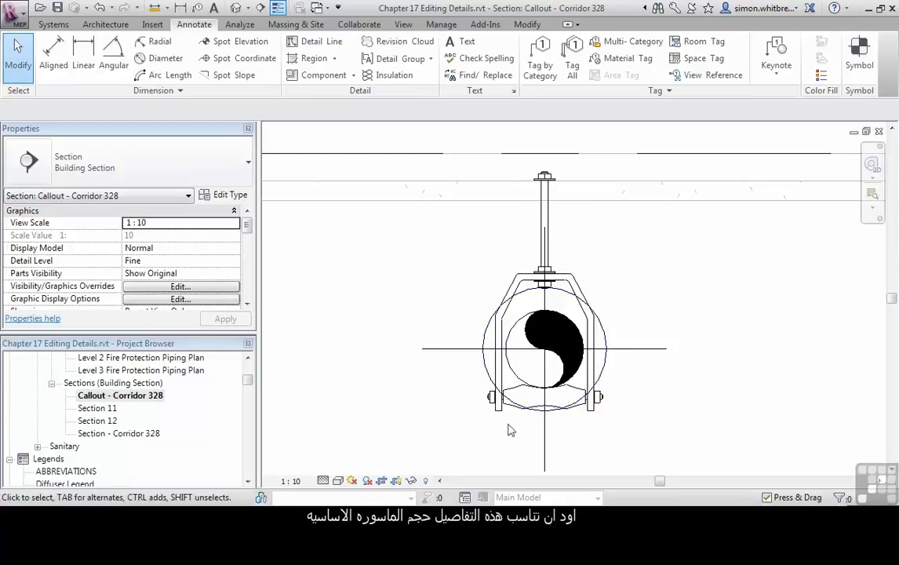
- Window-select the lower clamp lines and start a Move from their lower endpoint
{"action": "middle_click_drag", "start_coordinate": [519, 433], "coordinate": [510, 382]}
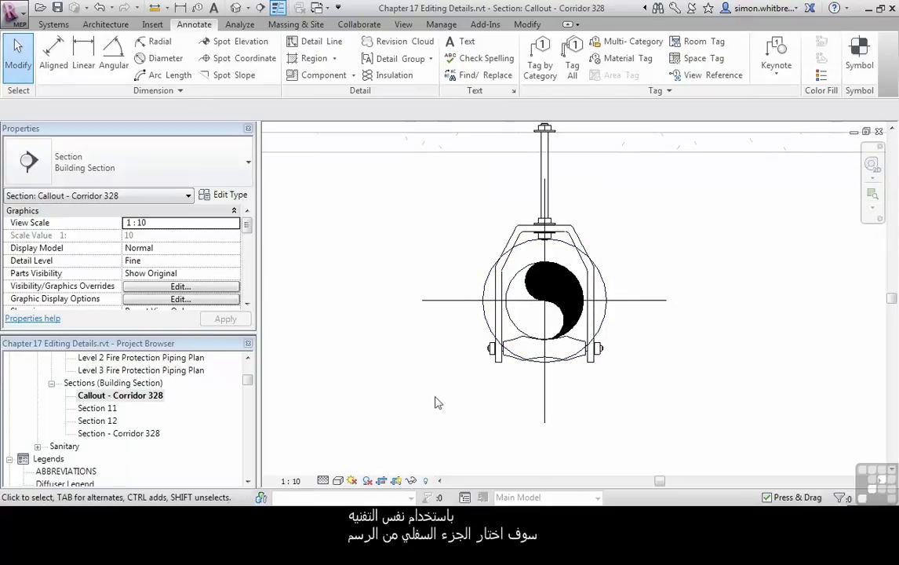
{"action": "left_click_drag", "start_coordinate": [444, 389], "coordinate": [651, 318]}
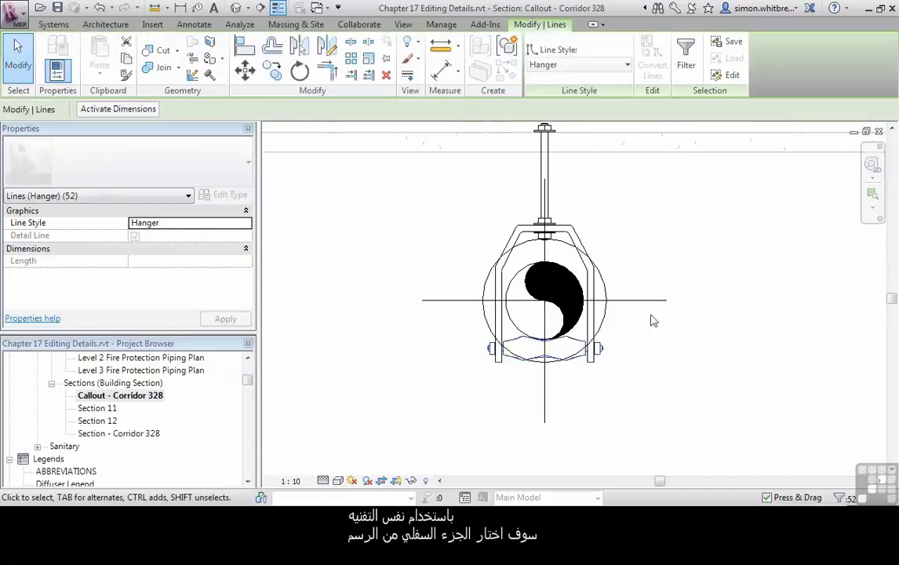
{"action": "left_click", "coordinate": [245, 73]}
{"action": "left_click", "coordinate": [546, 342]}
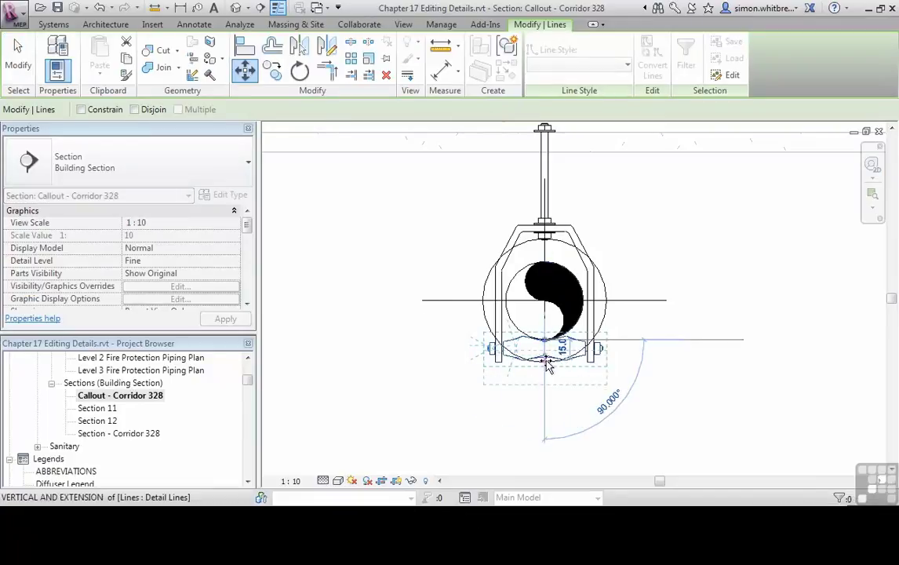
- Place the lower clamp lines further down, then shift the hanger's right side 30 right
{"action": "left_click", "coordinate": [546, 366]}
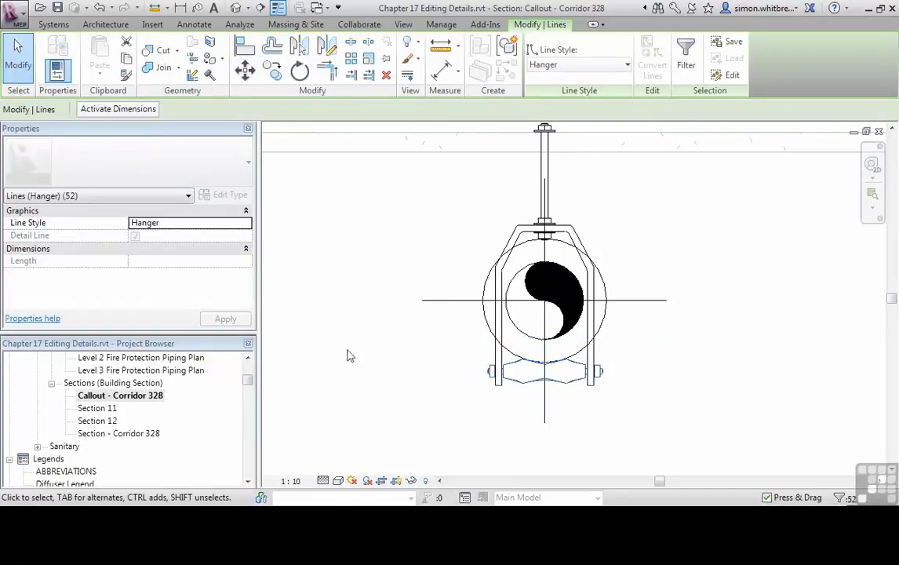
{"action": "left_click", "coordinate": [374, 382]}
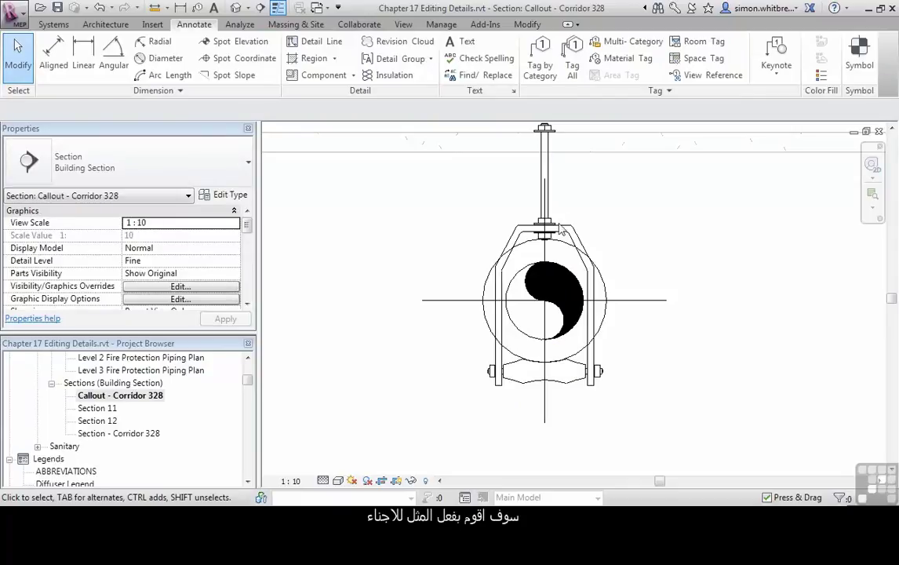
{"action": "left_click_drag", "start_coordinate": [601, 373], "coordinate": [622, 442]}
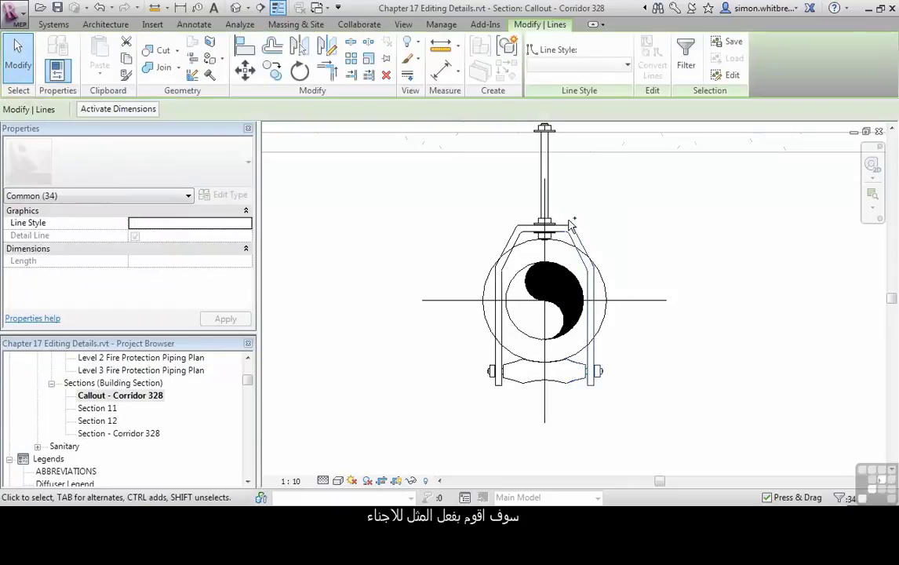
{"action": "scroll", "coordinate": [565, 227], "scroll_direction": "up", "scroll_amount": 2}
{"action": "scroll", "coordinate": [565, 227], "scroll_direction": "up", "scroll_amount": 3}
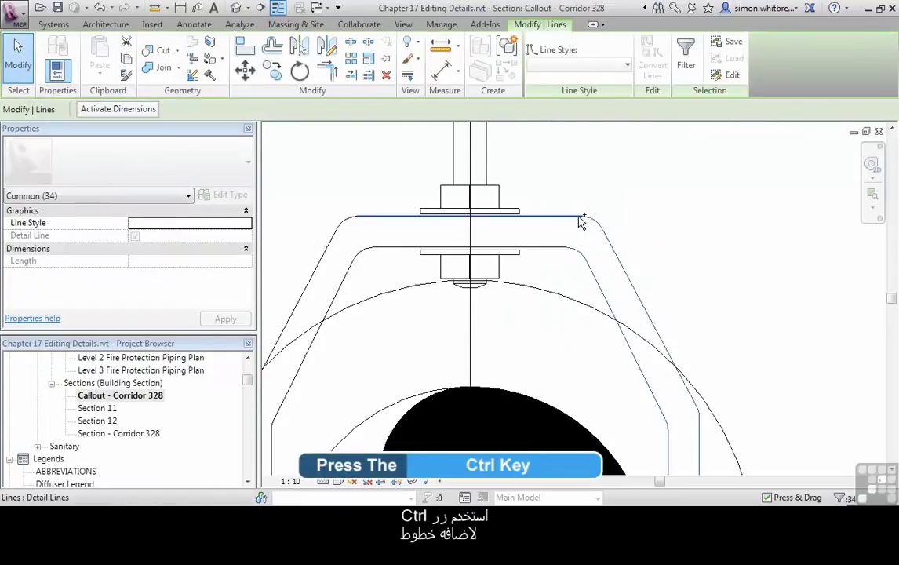
{"action": "left_click", "coordinate": [559, 251], "text": "ctrl"}
{"action": "left_click", "coordinate": [569, 249], "text": "ctrl"}
{"action": "scroll", "coordinate": [558, 196], "scroll_direction": "down", "scroll_amount": 4}
{"action": "scroll", "coordinate": [557, 196], "scroll_direction": "down", "scroll_amount": 2}
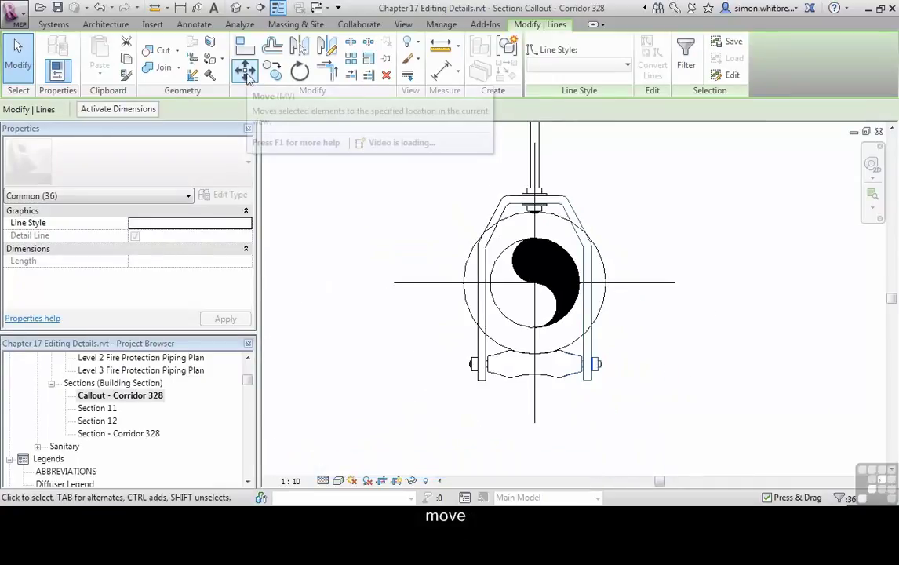
{"action": "left_click", "coordinate": [245, 72]}
{"action": "left_click", "coordinate": [595, 279]}
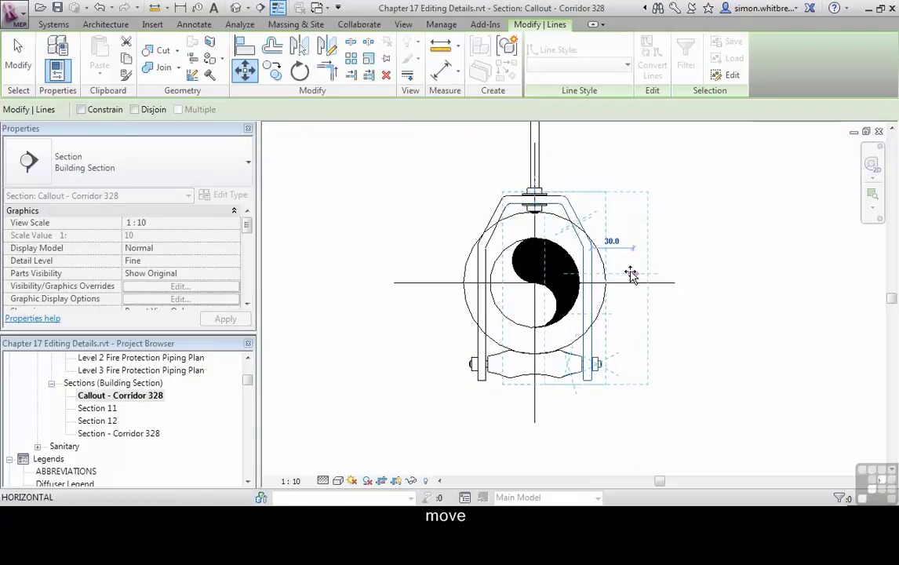
{"action": "left_click", "coordinate": [632, 274]}
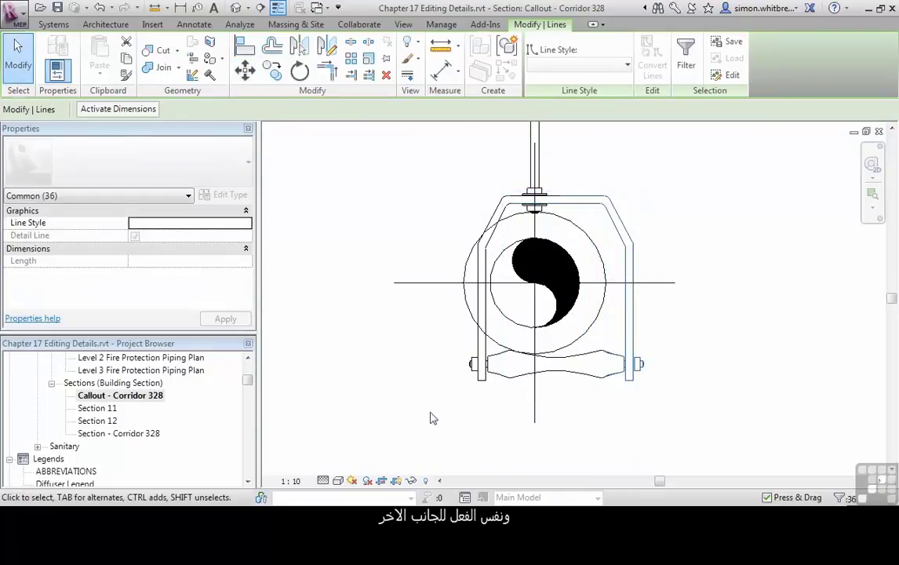
- Move the hanger's left-side lines 30 to the left
{"action": "left_click_drag", "start_coordinate": [430, 418], "coordinate": [471, 154]}
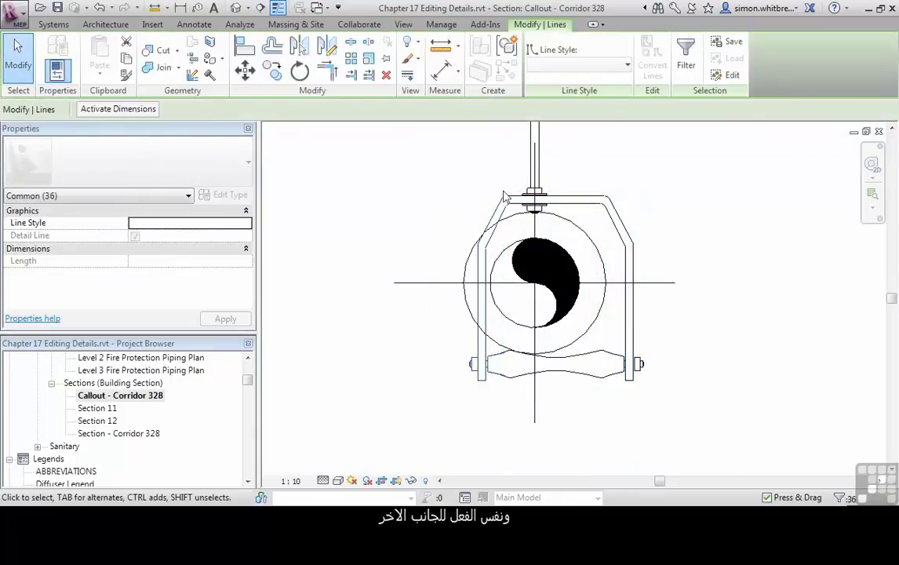
{"action": "scroll", "coordinate": [506, 196], "scroll_direction": "up", "scroll_amount": 3}
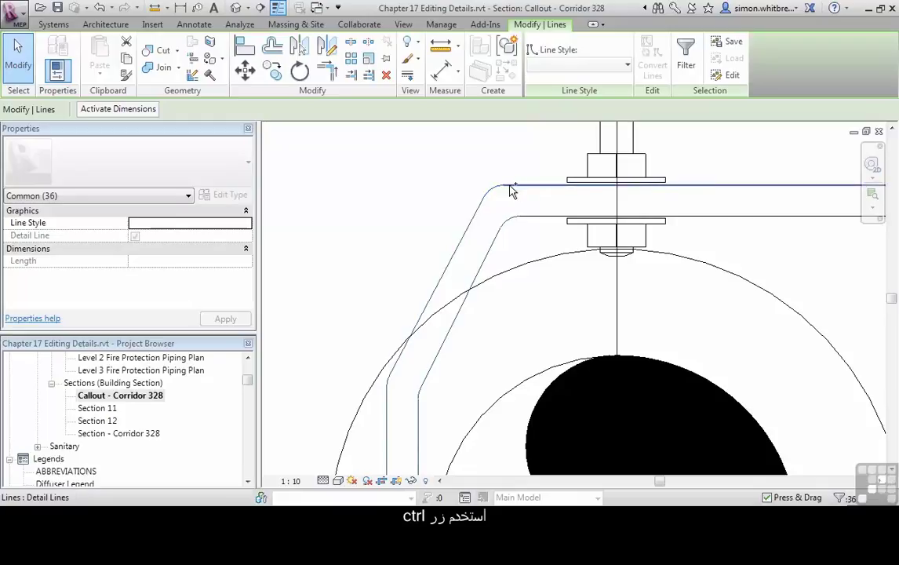
{"action": "scroll", "coordinate": [511, 193], "scroll_direction": "down", "scroll_amount": 2}
{"action": "left_click", "coordinate": [540, 220], "text": "ctrl"}
{"action": "scroll", "coordinate": [481, 184], "scroll_direction": "down", "scroll_amount": 2}
{"action": "left_click", "coordinate": [244, 70]}
{"action": "left_click", "coordinate": [402, 193]}
{"action": "type", "text": "30"}
{"action": "key", "text": "Return"}
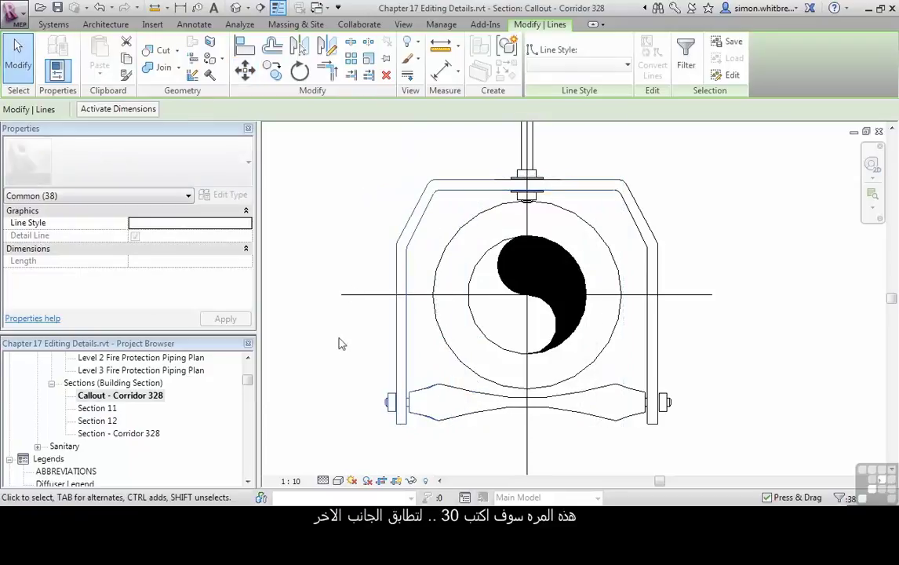
{"action": "scroll", "coordinate": [337, 352], "scroll_direction": "down", "scroll_amount": 2}
- Raise the hanger's top lines by 10
{"action": "left_click", "coordinate": [338, 305]}
{"action": "mouse_move", "coordinate": [305, 284]}
{"action": "left_mouse_down"}
{"action": "mouse_move", "coordinate": [498, 206]}
{"action": "mouse_move", "coordinate": [567, 222]}
{"action": "left_mouse_up"}
{"action": "left_click", "coordinate": [245, 71]}
{"action": "left_click", "coordinate": [350, 302]}
{"action": "left_click", "coordinate": [350, 280]}
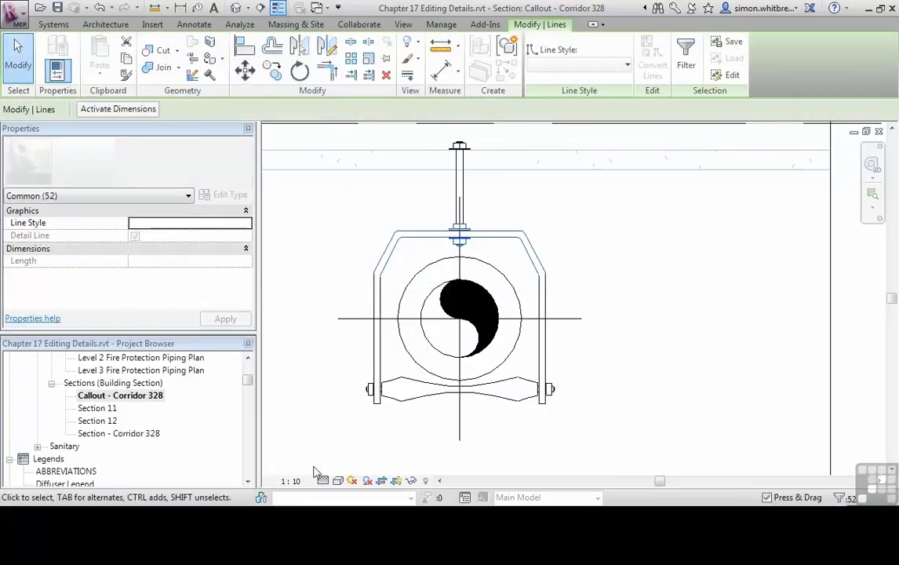
- Shift the bottom clamp lines so their curves meet at the pipe's bottom edge
{"action": "left_click_drag", "start_coordinate": [361, 426], "coordinate": [597, 374]}
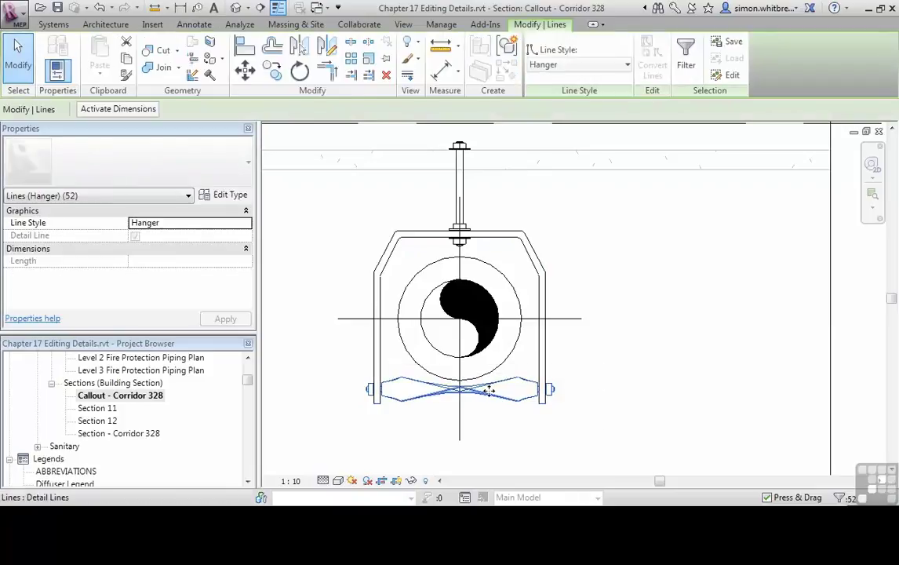
{"action": "scroll", "coordinate": [463, 390], "scroll_direction": "up", "scroll_amount": 5}
{"action": "scroll", "coordinate": [416, 382], "scroll_direction": "up", "scroll_amount": 1}
{"action": "left_click", "coordinate": [244, 70]}
{"action": "left_click", "coordinate": [445, 382]}
{"action": "left_click", "coordinate": [466, 383]}
{"action": "scroll", "coordinate": [636, 383], "scroll_direction": "down", "scroll_amount": 6}
{"action": "left_click", "coordinate": [387, 387]}
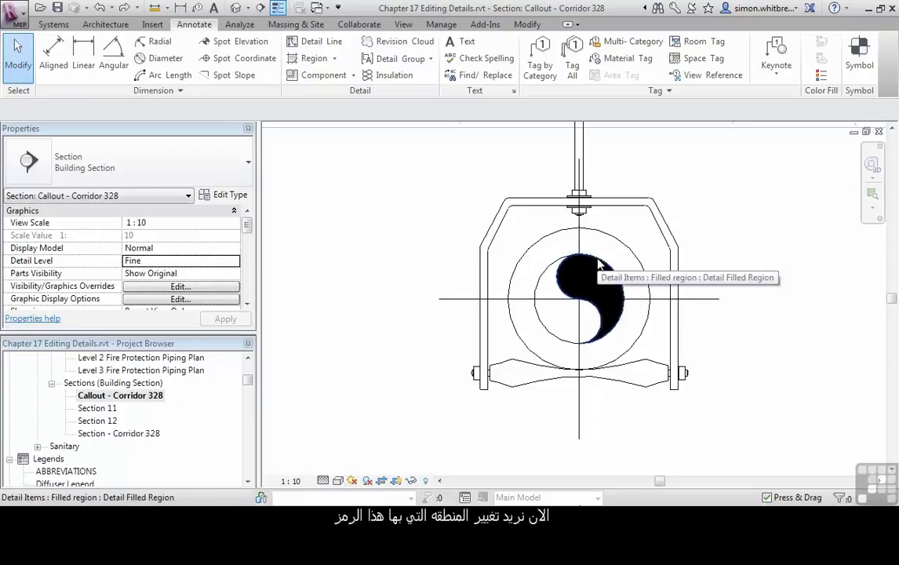
- Edit the drop symbol's boundary and scale its outer arc out to the pipe's outer circle
{"action": "left_click", "coordinate": [587, 273]}
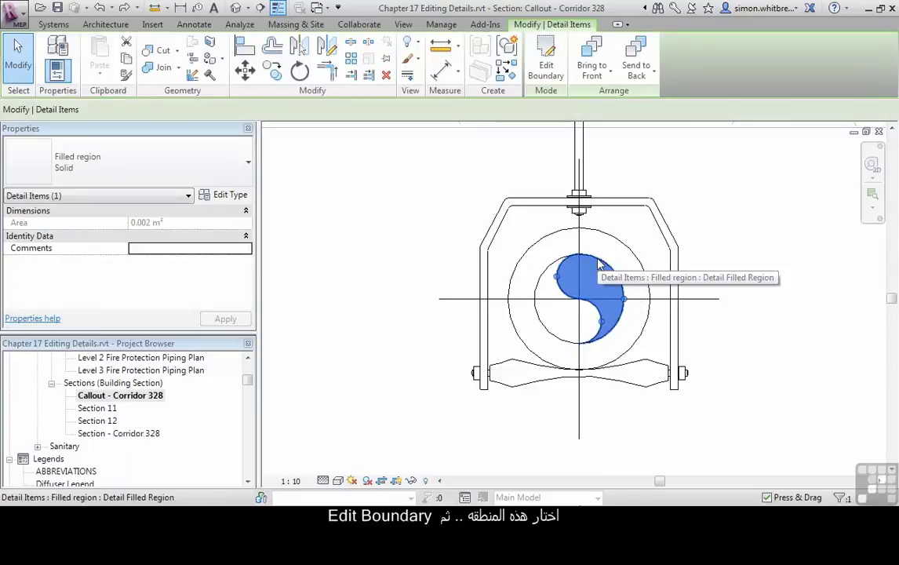
{"action": "left_click", "coordinate": [549, 72]}
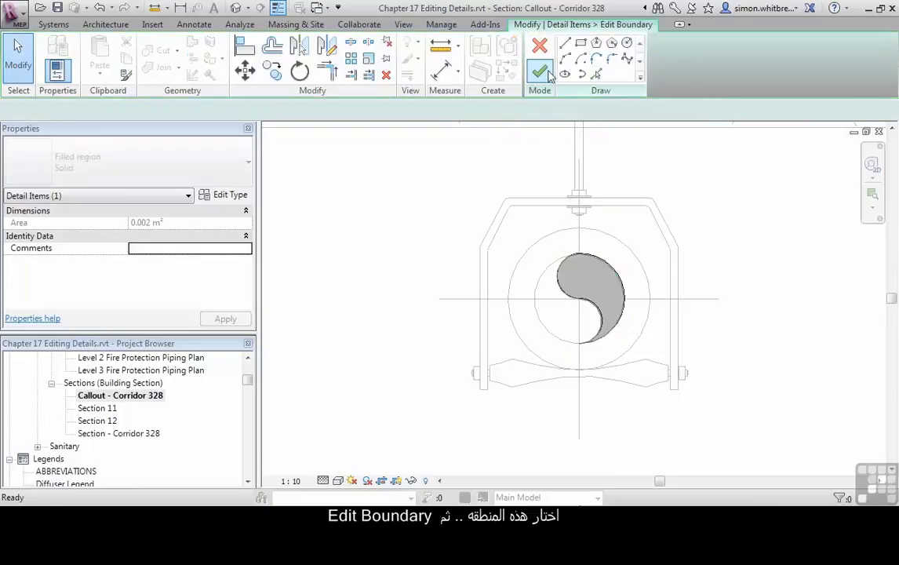
{"action": "left_click", "coordinate": [601, 331]}
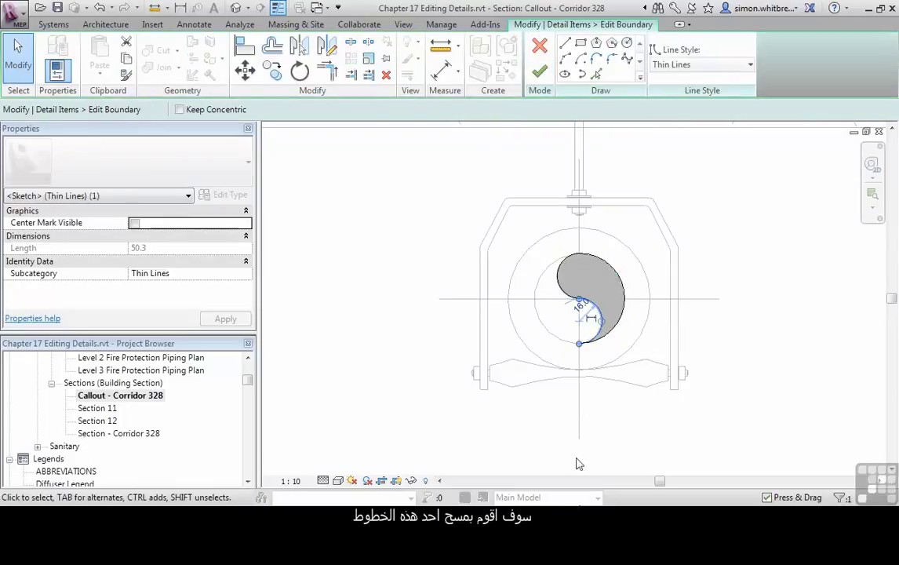
{"action": "left_click", "coordinate": [498, 382]}
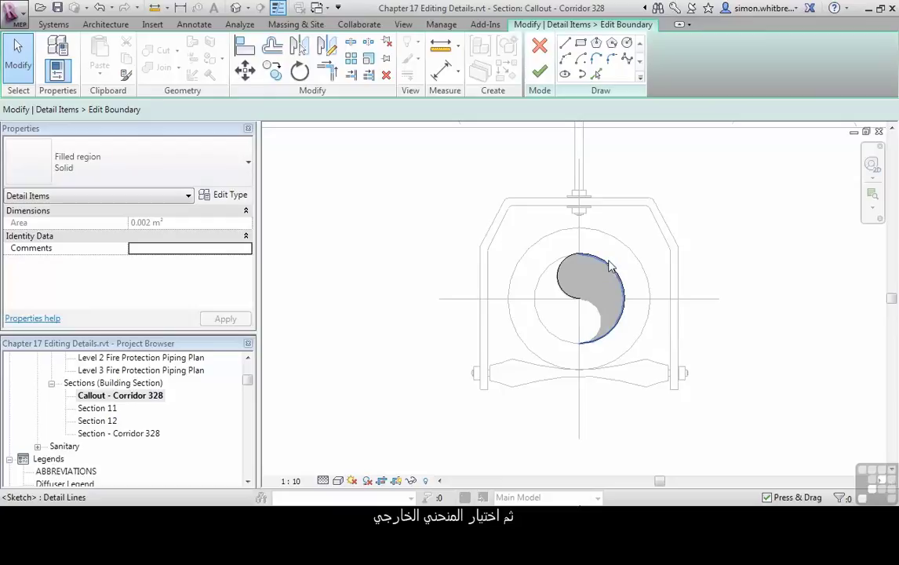
{"action": "left_click", "coordinate": [611, 270]}
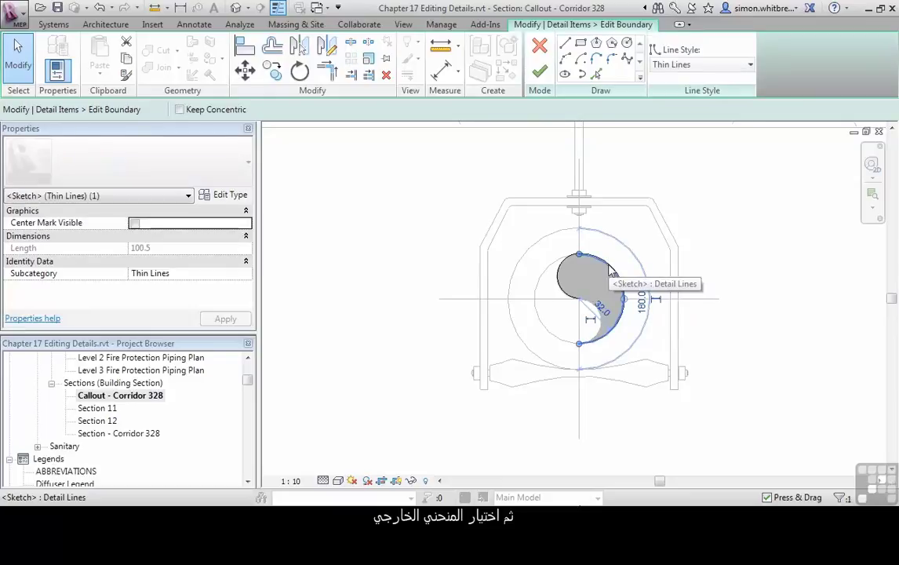
{"action": "left_click", "coordinate": [368, 61]}
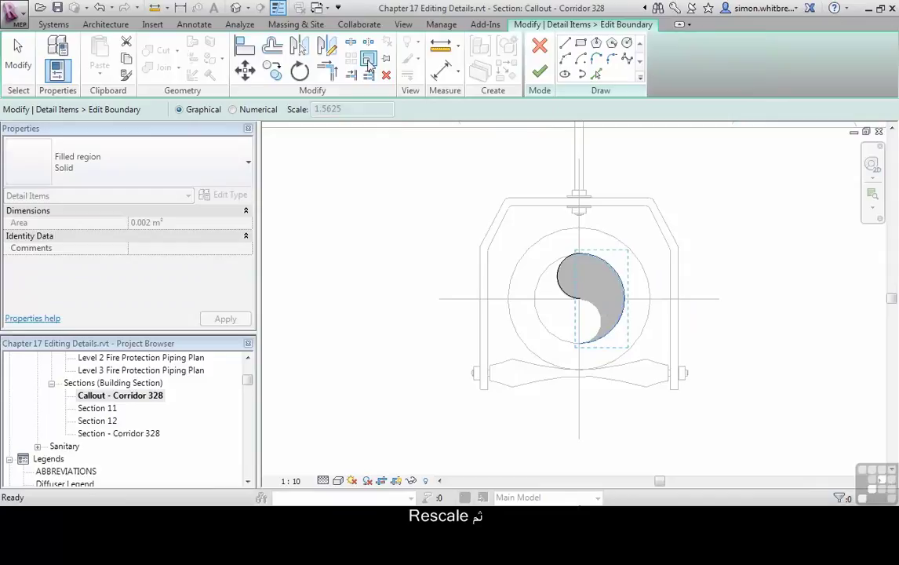
{"action": "left_click", "coordinate": [579, 298]}
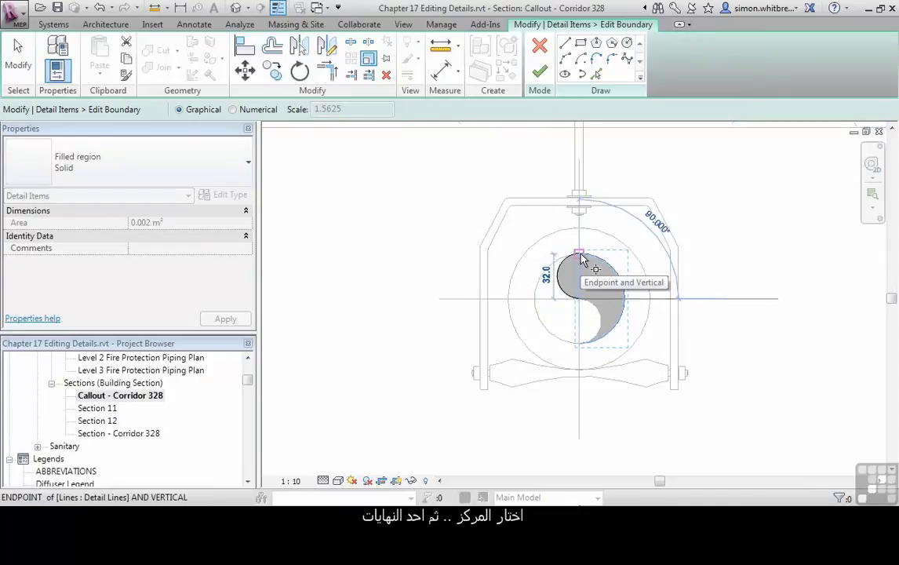
{"action": "left_click", "coordinate": [580, 255]}
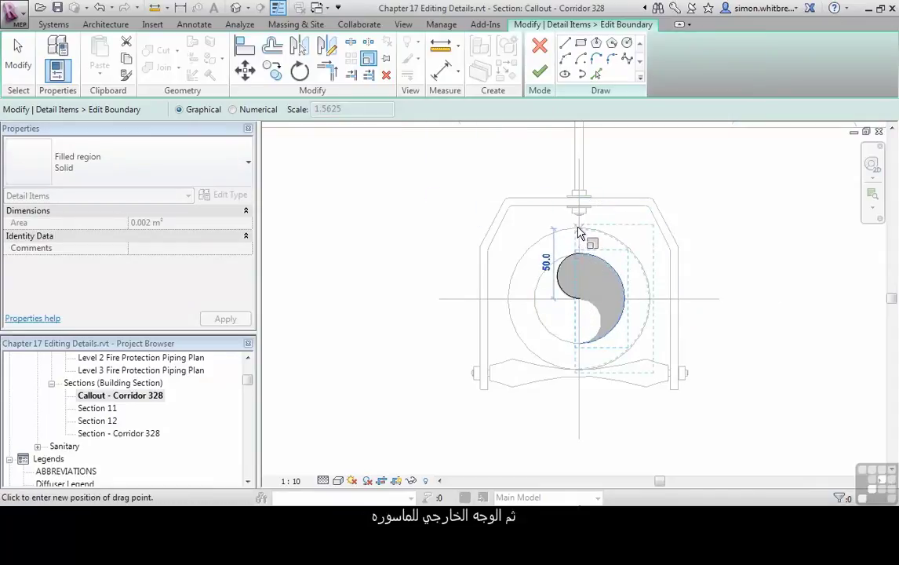
{"action": "left_click", "coordinate": [581, 229]}
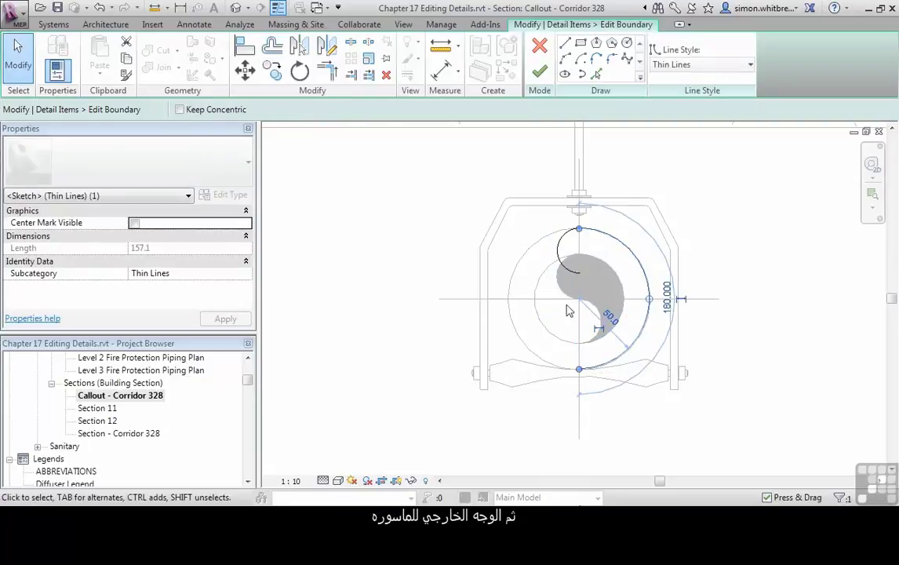
- Scale the small upper-left arc to a 25 radius reaching the circle centre
{"action": "left_click", "coordinate": [562, 262]}
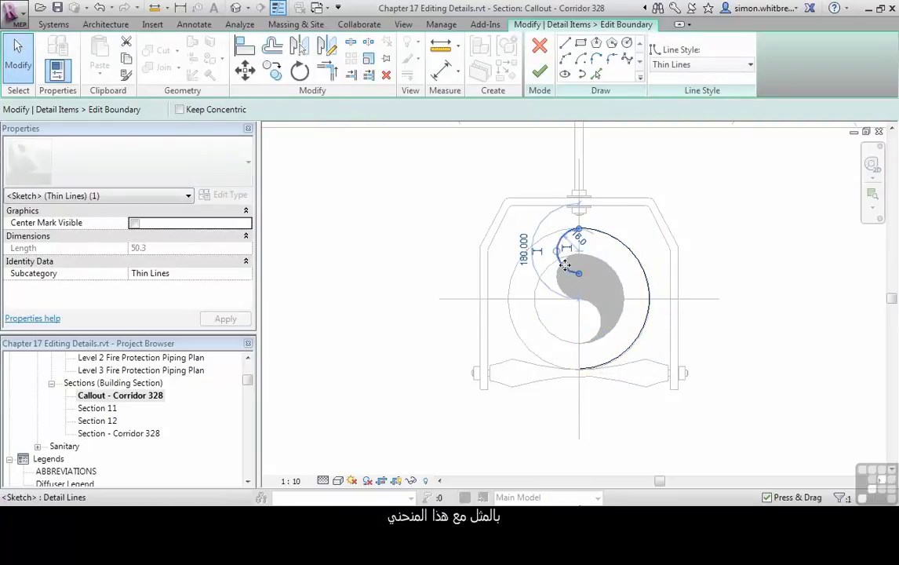
{"action": "key", "text": "r"}
{"action": "key", "text": "e"}
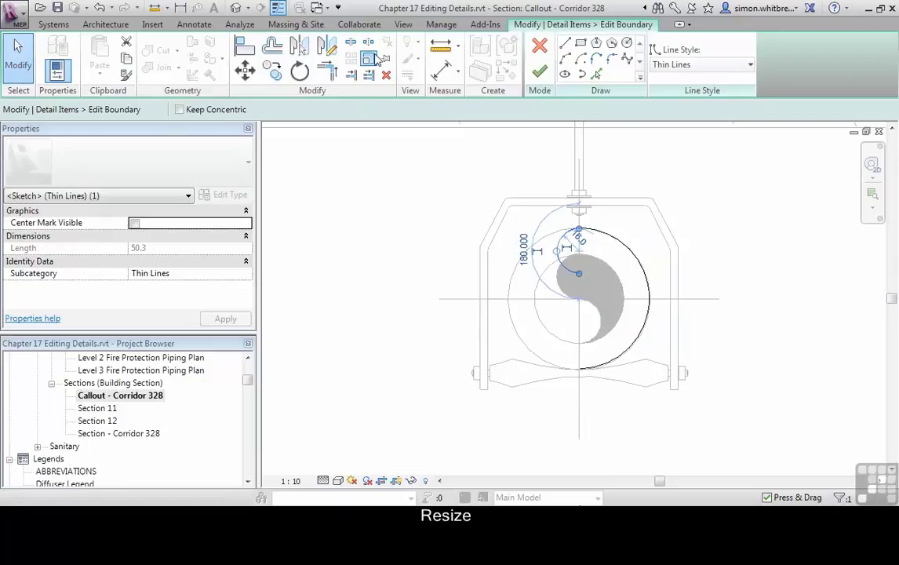
{"action": "left_click", "coordinate": [581, 229]}
{"action": "left_click", "coordinate": [581, 274]}
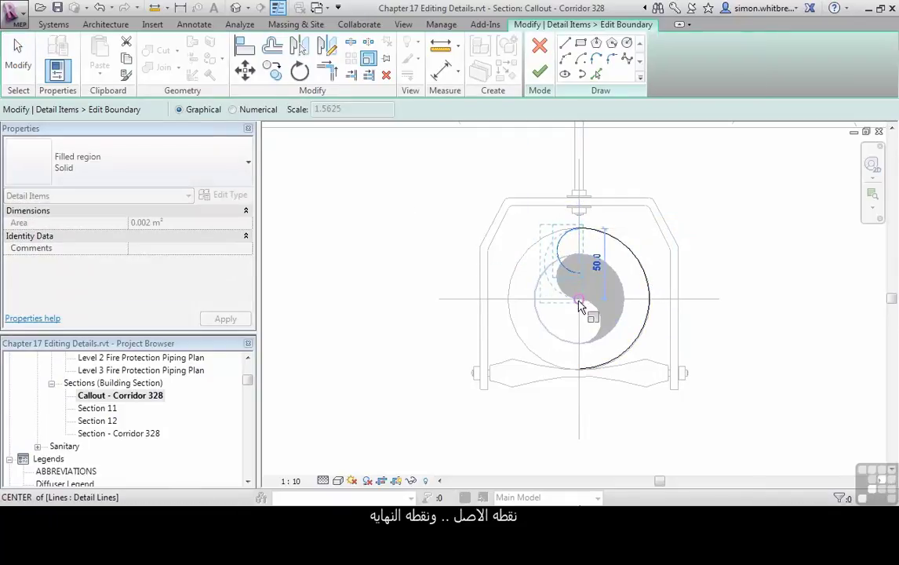
{"action": "left_click", "coordinate": [578, 301]}
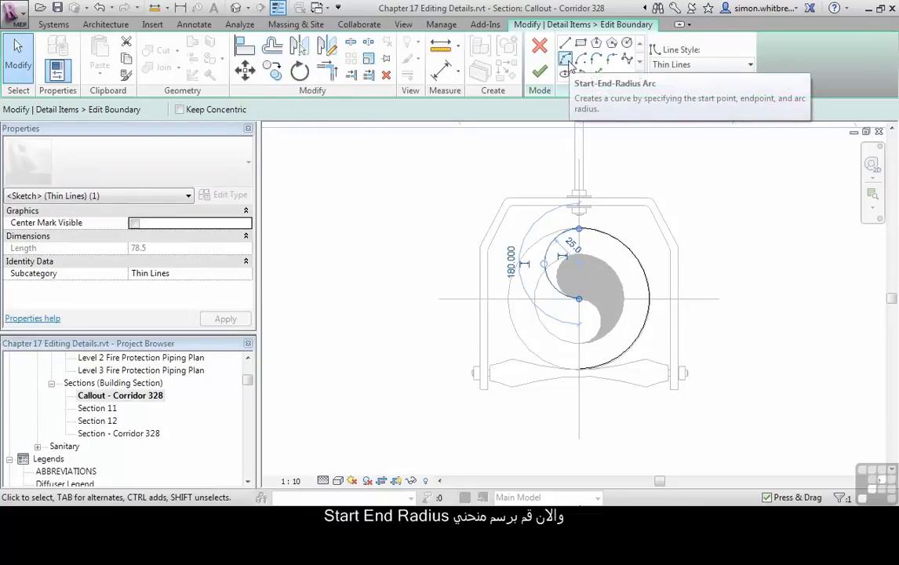
- Draw a start-end-radius arc from the circle centre to its bottom and finish the drop region boundary
{"action": "left_click", "coordinate": [568, 63]}
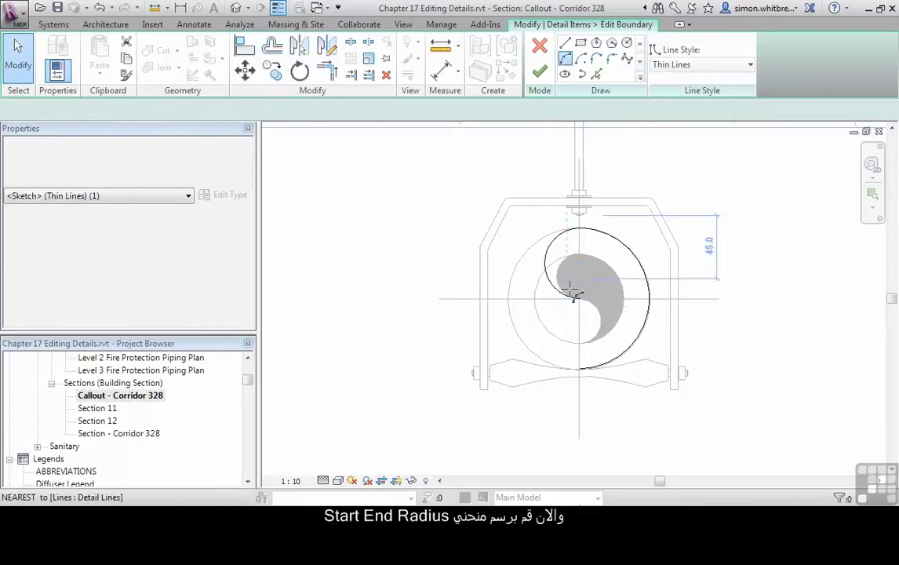
{"action": "left_click", "coordinate": [578, 302]}
{"action": "left_click", "coordinate": [582, 369]}
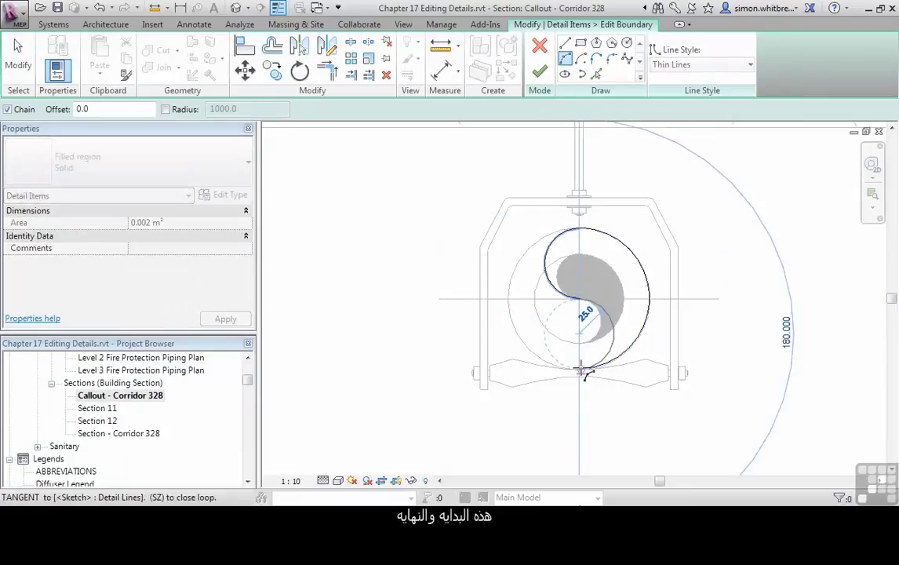
{"action": "left_click", "coordinate": [616, 336]}
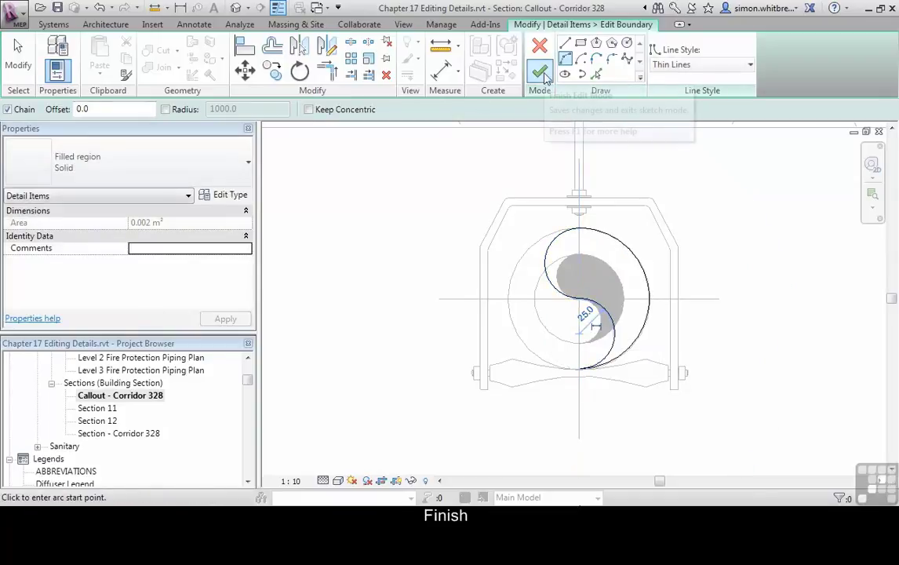
{"action": "left_click", "coordinate": [545, 79]}
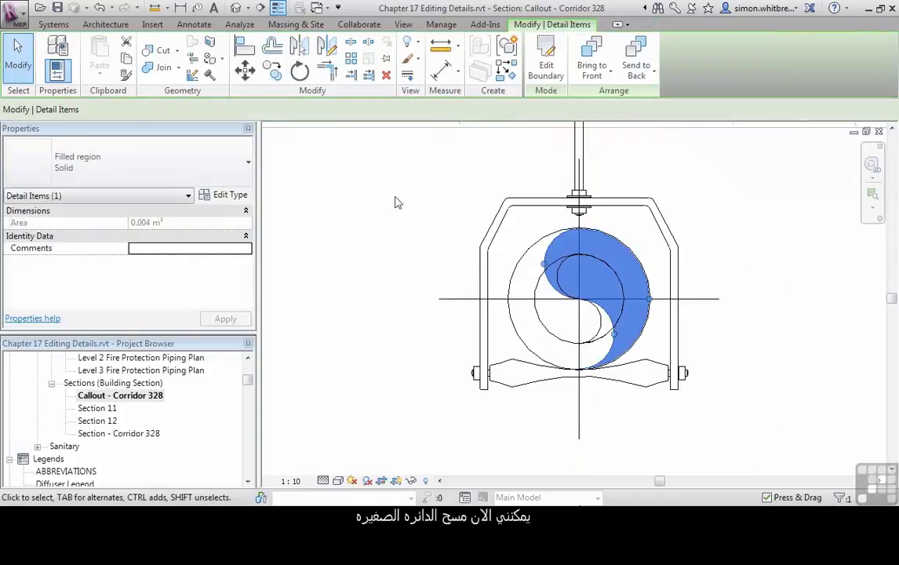
{"action": "left_click", "coordinate": [365, 234]}
- Delete the small inner circle lines and zoom out to view the whole hanger detail
{"action": "left_click_drag", "start_coordinate": [451, 348], "coordinate": [668, 253]}
{"action": "key", "text": "Delete"}
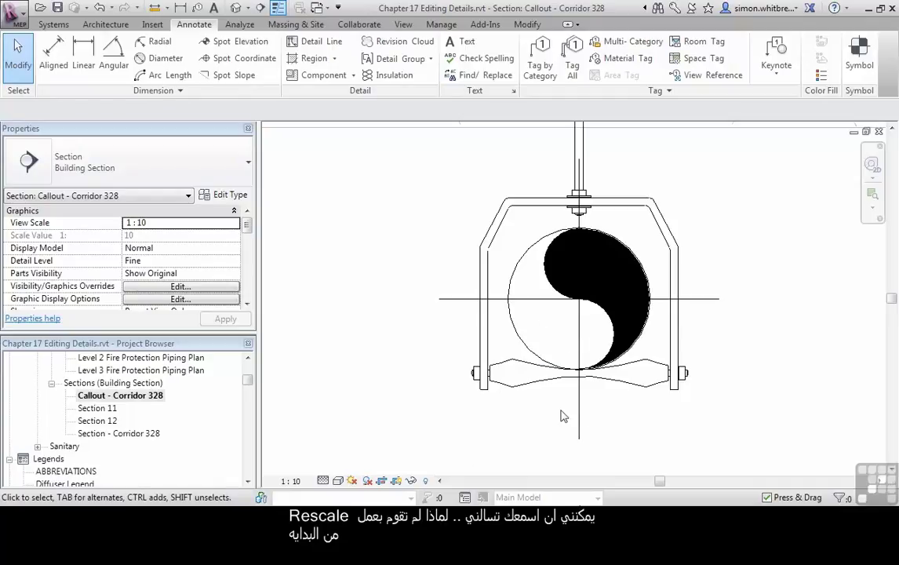
{"action": "scroll", "coordinate": [562, 416], "scroll_direction": "down", "scroll_amount": 2}
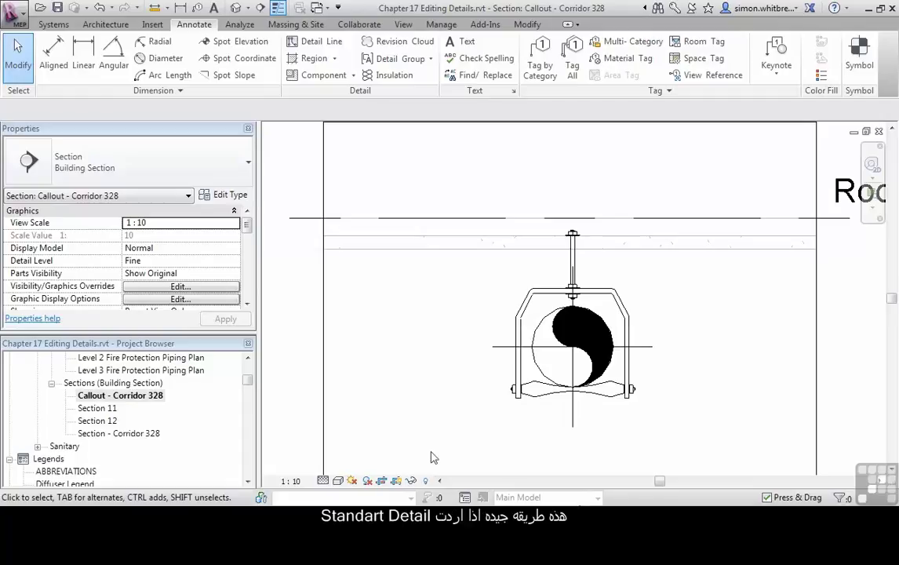
- Tag the pipe with its 100 mmø size, placing the tag up-left with an angled leader
{"action": "left_click", "coordinate": [531, 51]}
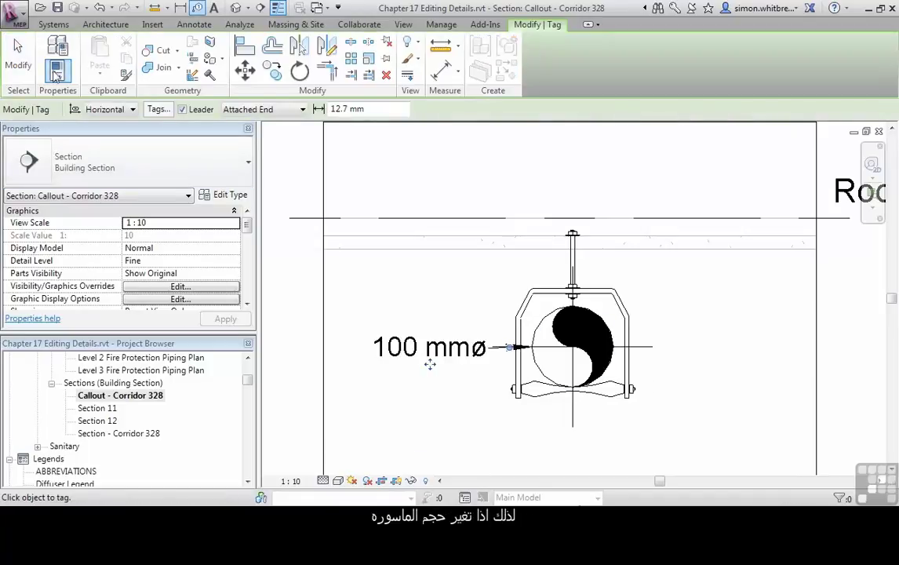
{"action": "key", "text": "Escape"}
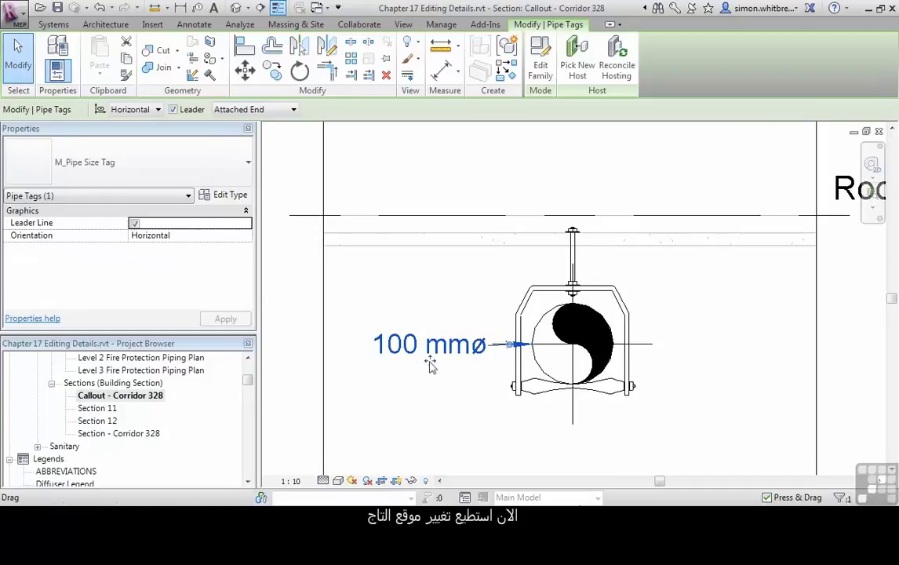
{"action": "left_click_drag", "start_coordinate": [428, 363], "coordinate": [388, 305]}
{"action": "left_click_drag", "start_coordinate": [487, 319], "coordinate": [488, 290]}
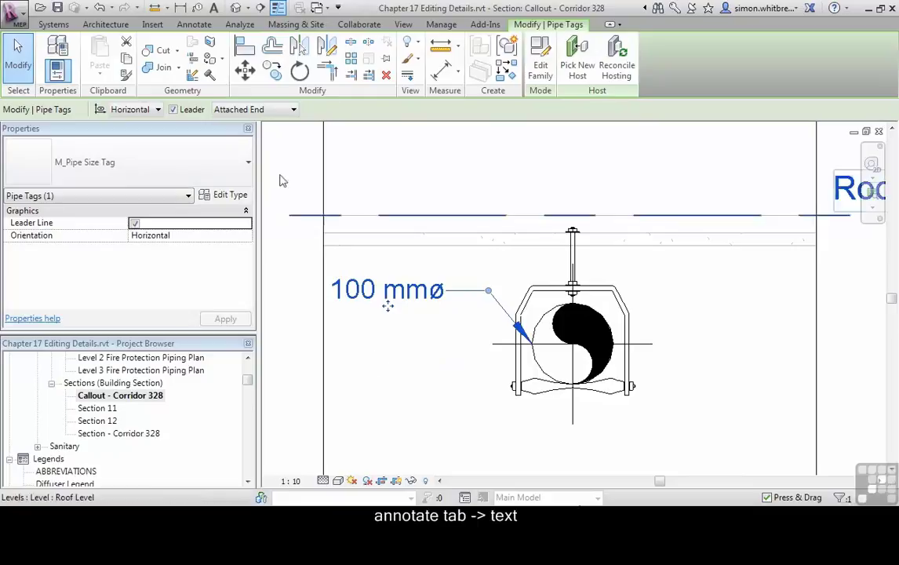
{"action": "left_click", "coordinate": [191, 25]}
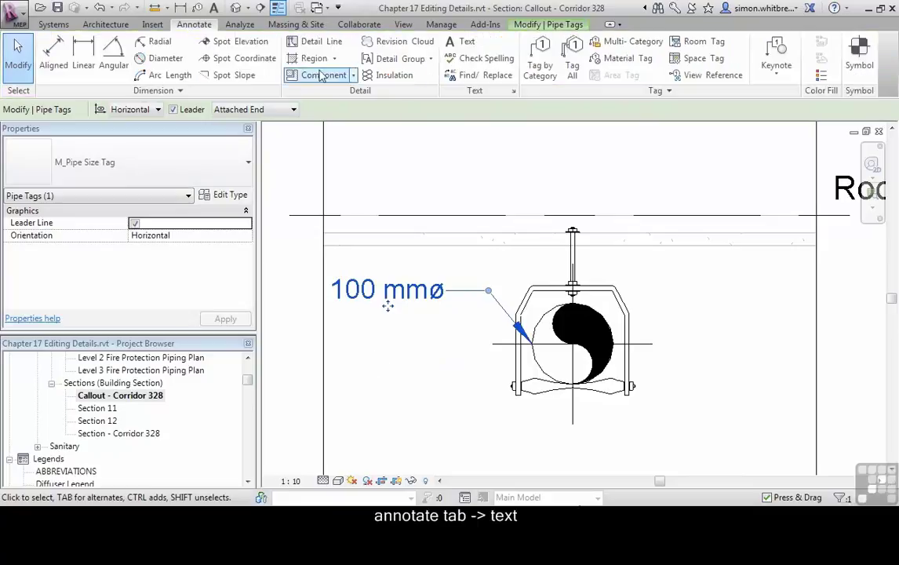
- Place the text note 'PIPE HANGER CLASP (SS)' to the right of the hanger detail
{"action": "left_click", "coordinate": [460, 44]}
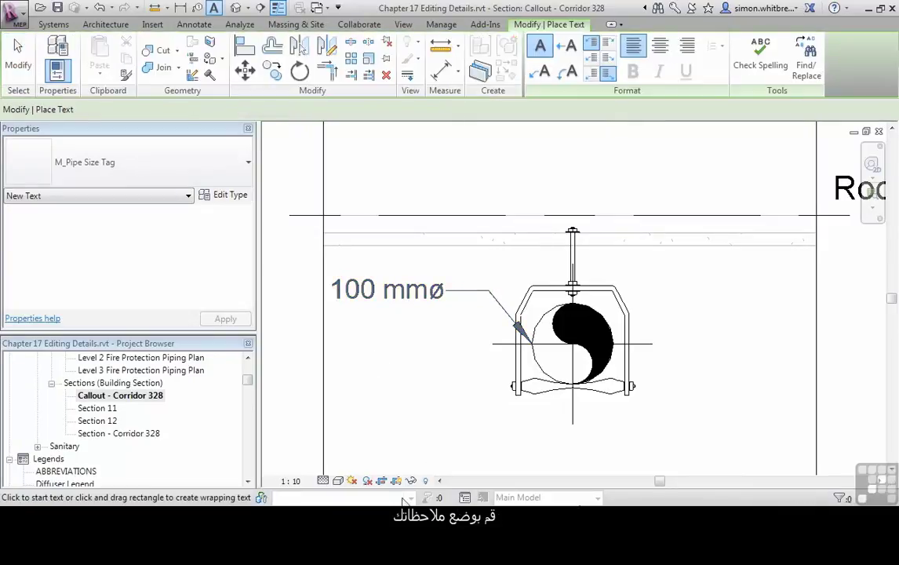
{"action": "scroll", "coordinate": [430, 379], "scroll_direction": "down", "scroll_amount": 3}
{"action": "left_click", "coordinate": [565, 388]}
{"action": "type", "text": "PIPE HAN"}
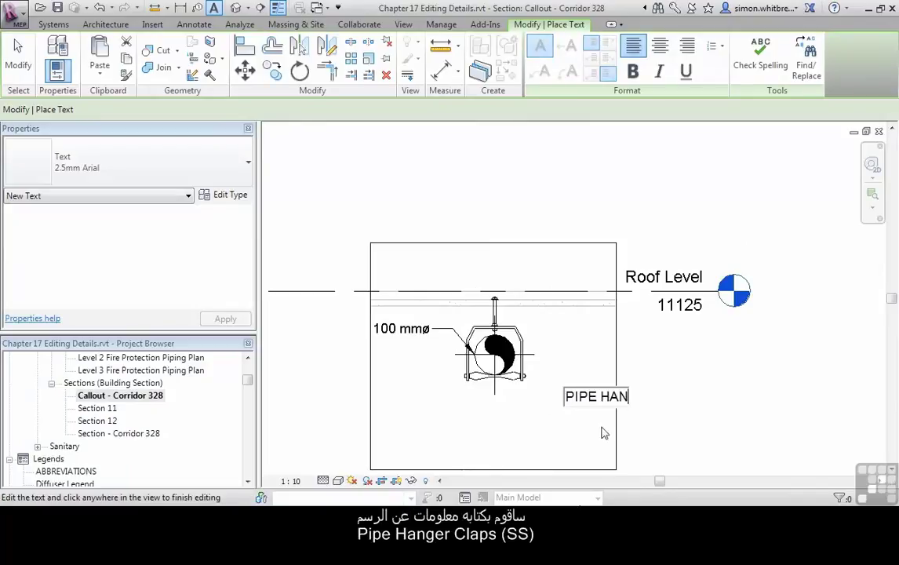
{"action": "type", "text": "GER CLASP (SS"}
{"action": "left_click", "coordinate": [602, 430]}
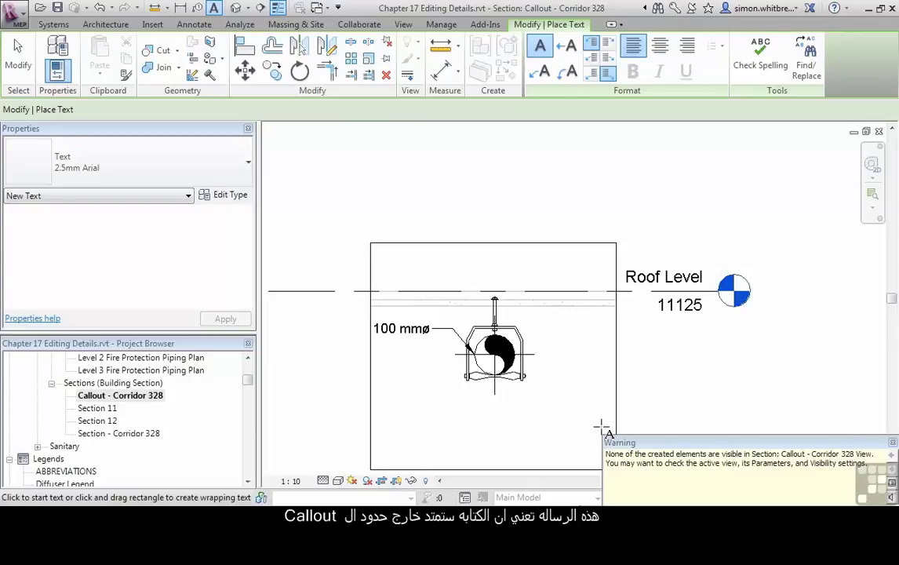
{"action": "key", "text": "Escape"}
- Widen the callout crop region to the right so the note becomes visible
{"action": "scroll", "coordinate": [642, 360], "scroll_direction": "down", "scroll_amount": 2}
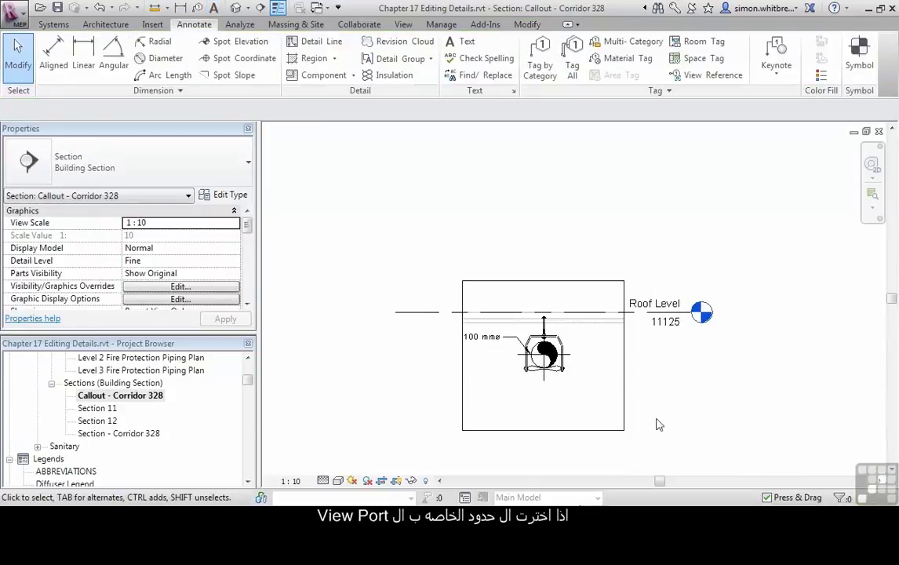
{"action": "left_click", "coordinate": [553, 431]}
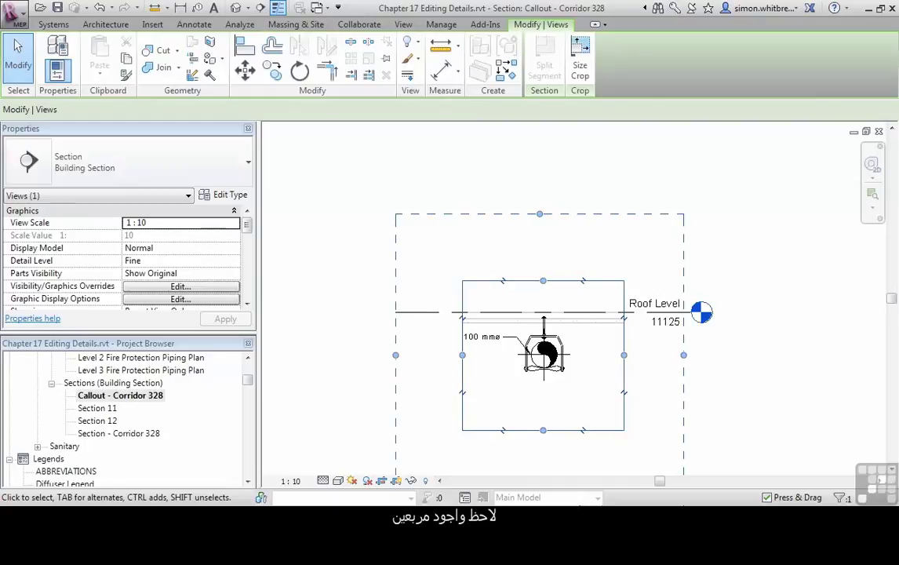
{"action": "left_click_drag", "start_coordinate": [684, 356], "coordinate": [754, 355]}
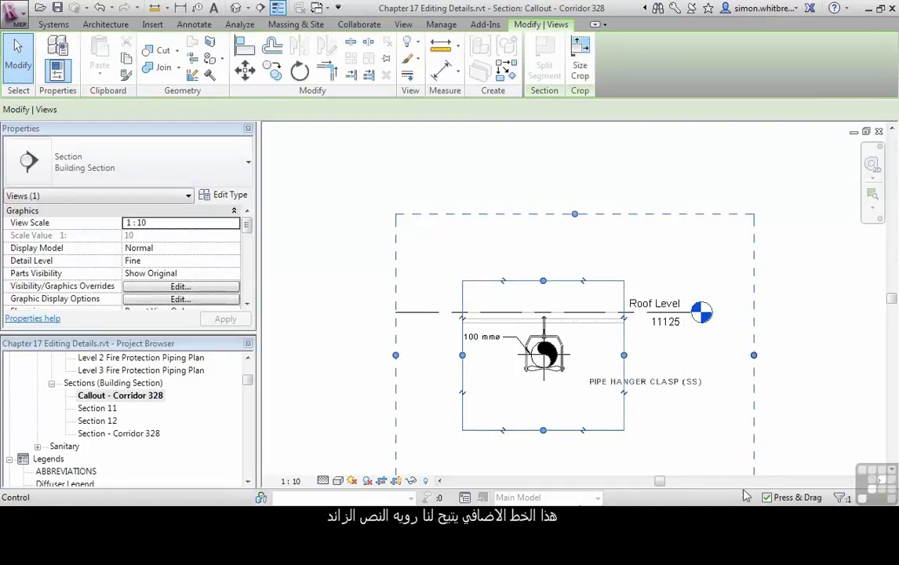
- Add a left straight leader to the PIPE HANGER CLASP (SS) note pointing toward the hanger
{"action": "scroll", "coordinate": [560, 394], "scroll_direction": "up", "scroll_amount": 4}
{"action": "left_click", "coordinate": [637, 380]}
{"action": "left_click", "coordinate": [544, 67]}
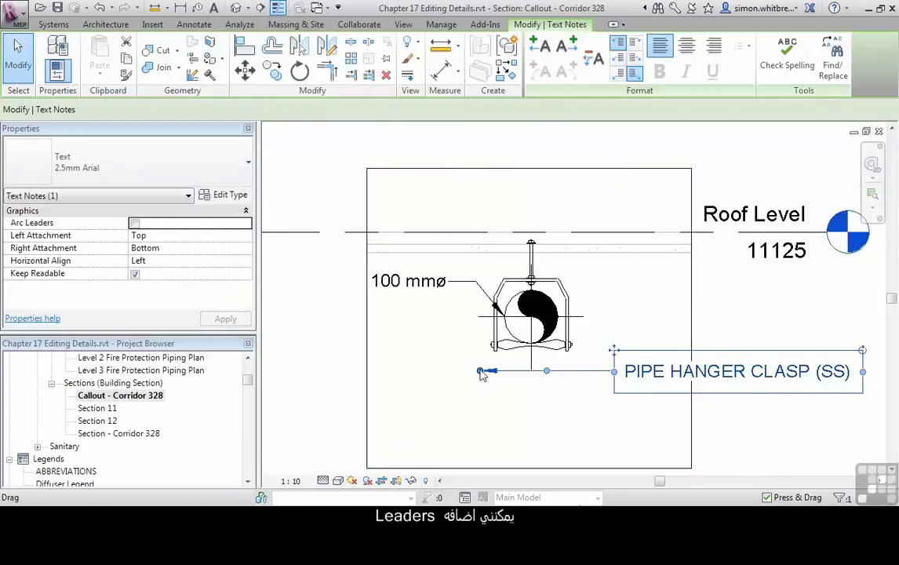